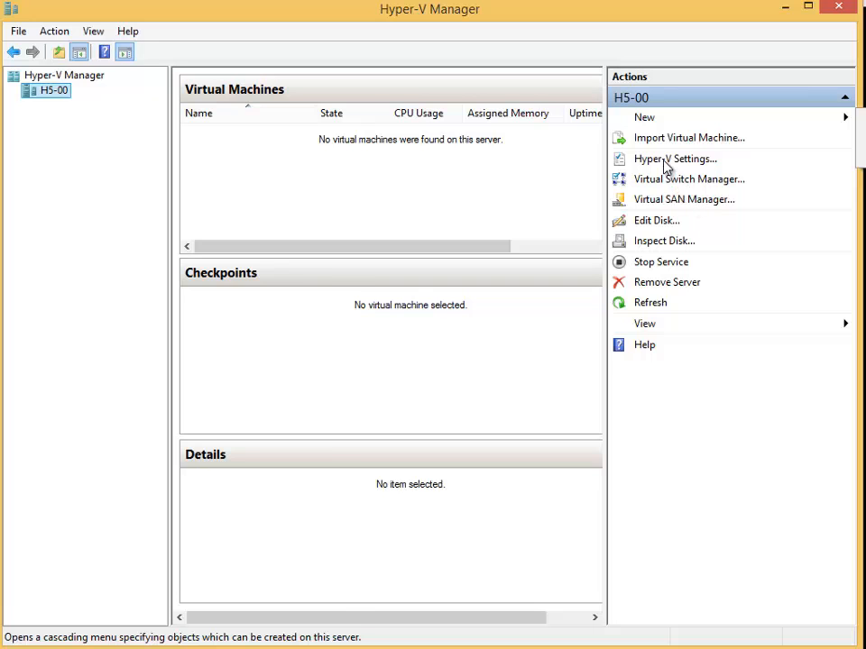
Review the default storage folders for virtual hard disks and virtual machine configuration files in the Hyper-V settings.
click(664, 161)
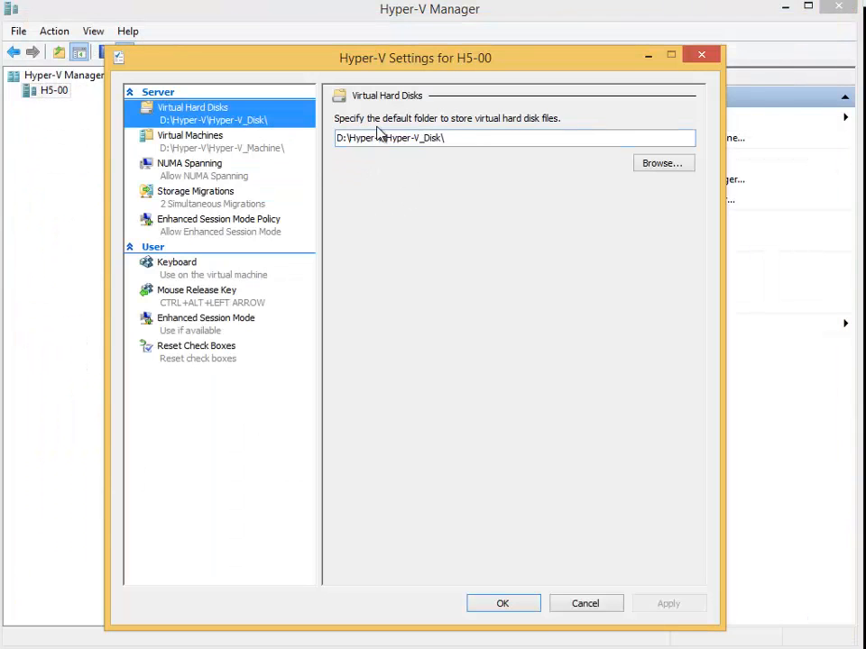
click(232, 147)
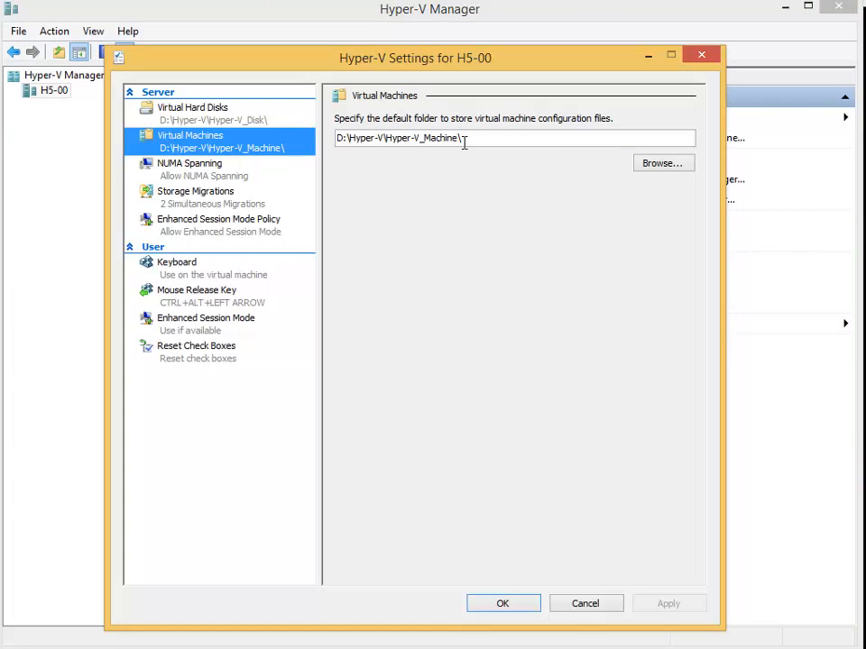
drag(464, 141, 312, 145)
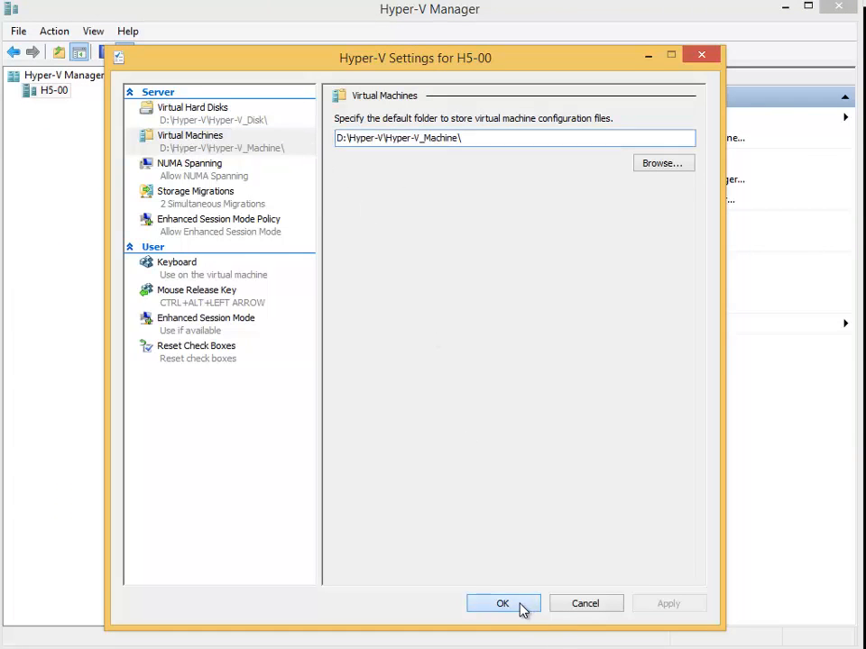
click(502, 604)
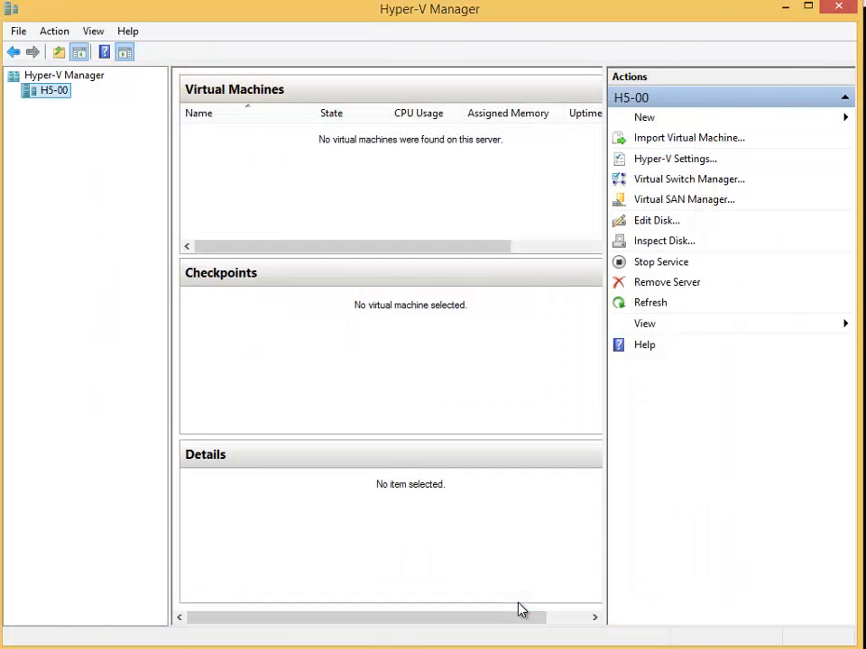
Create a virtual switch named "LAN switch" and connect it to the internal network.
click(679, 186)
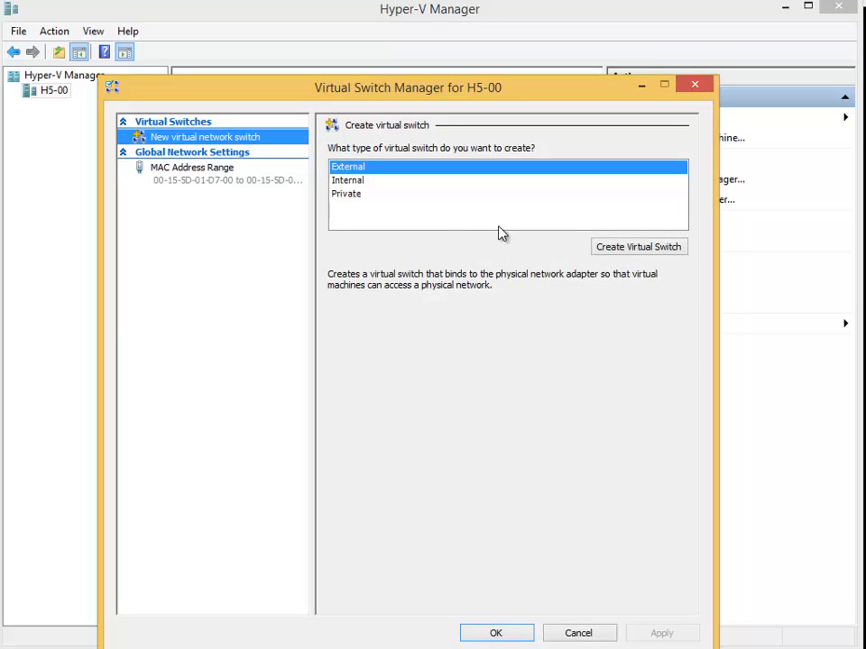
click(625, 256)
drag(416, 166, 221, 181)
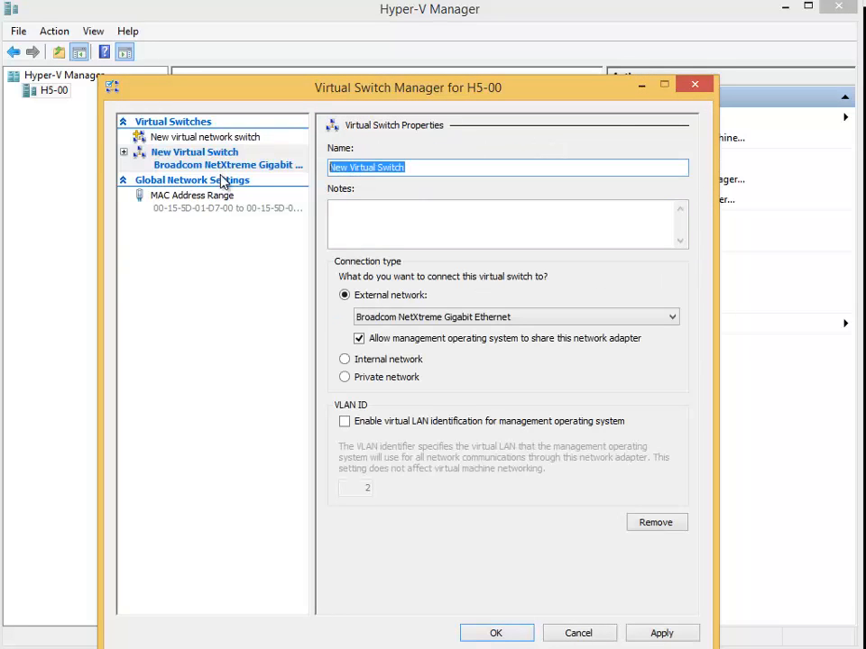
text(LAN switch)
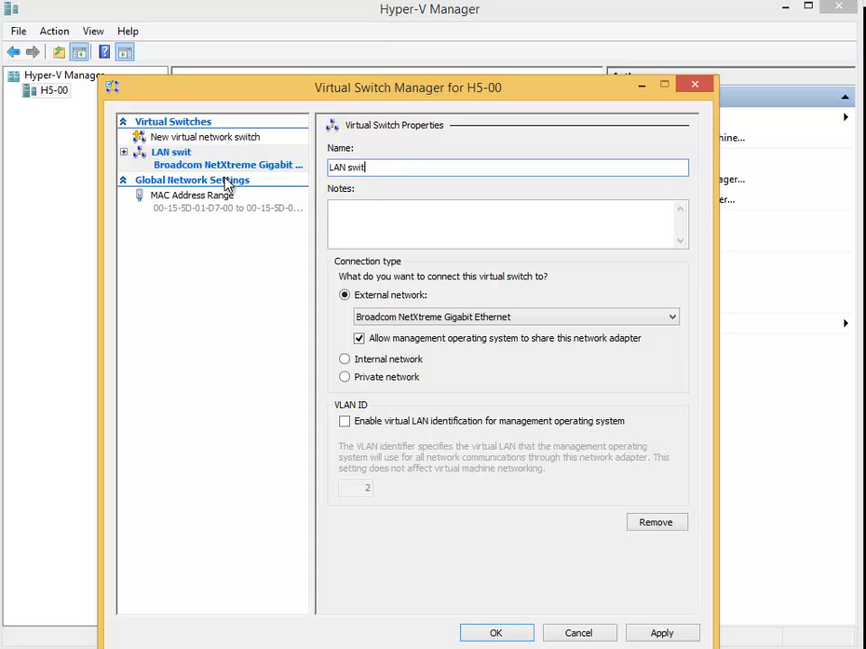
click(351, 362)
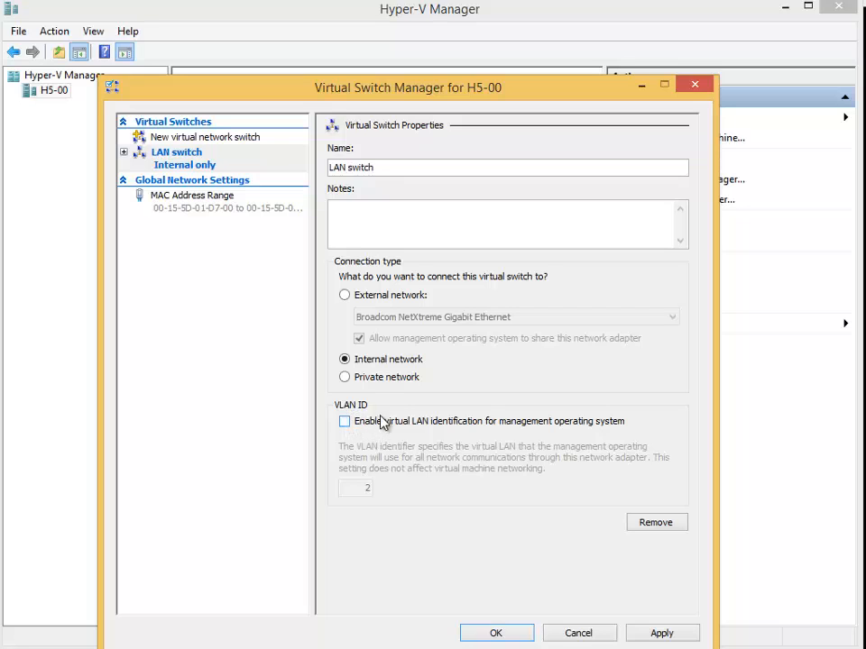
click(513, 634)
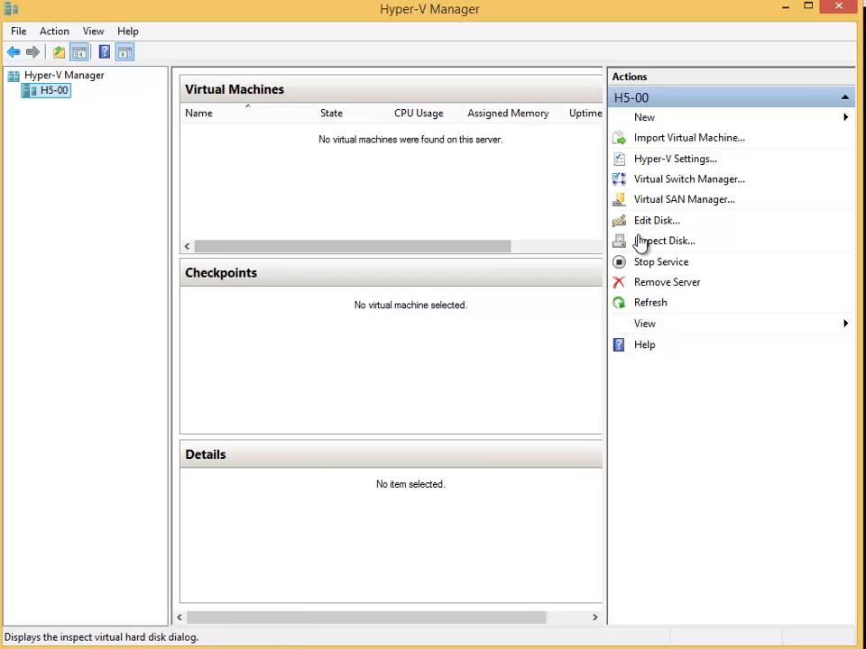
click(652, 140)
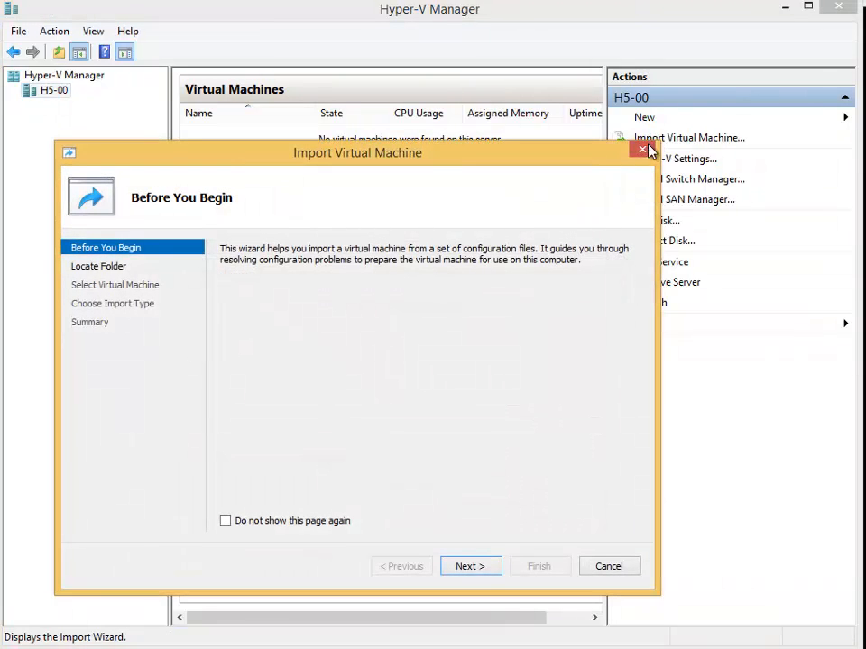
click(610, 567)
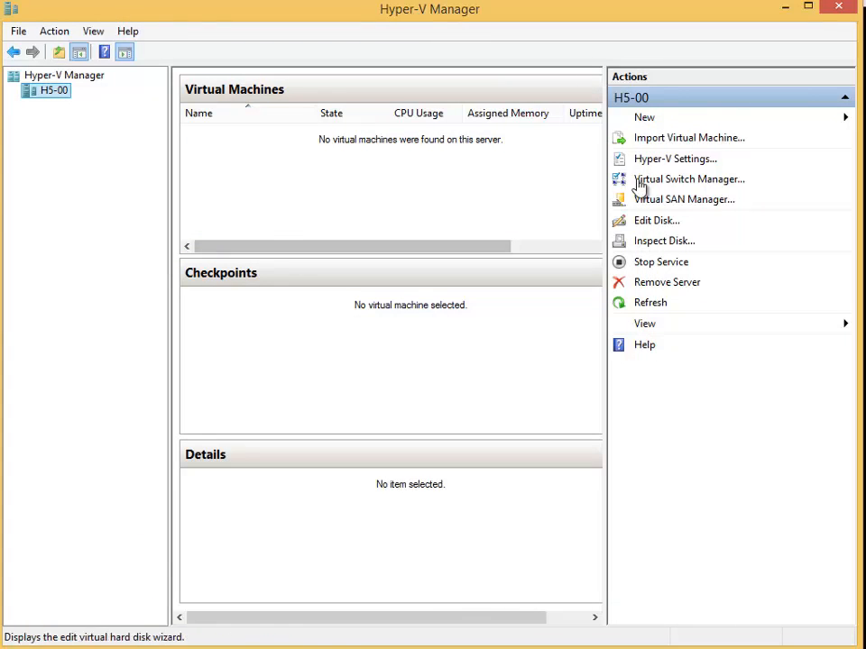
click(663, 117)
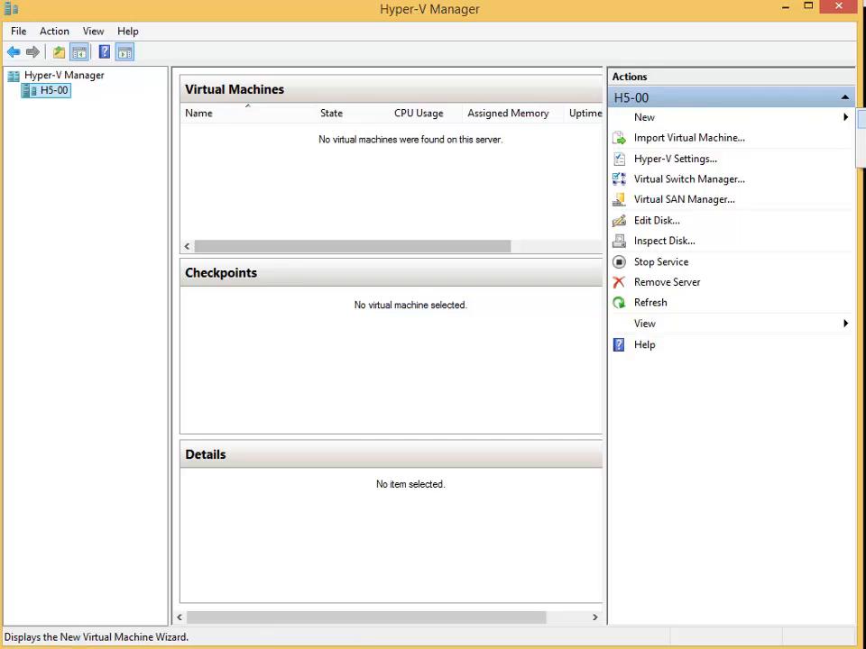
click(857, 136)
drag(382, 155, 427, 121)
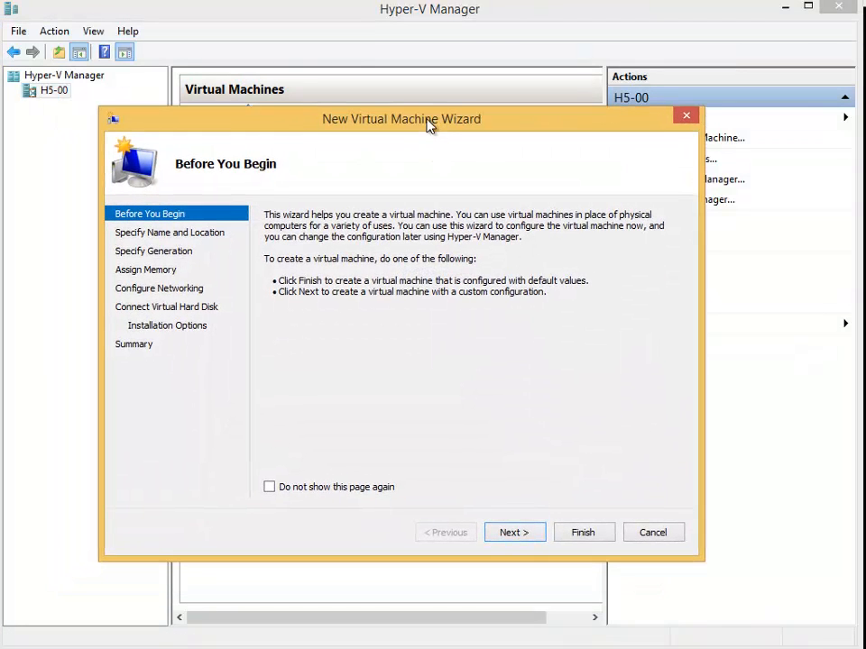
click(646, 535)
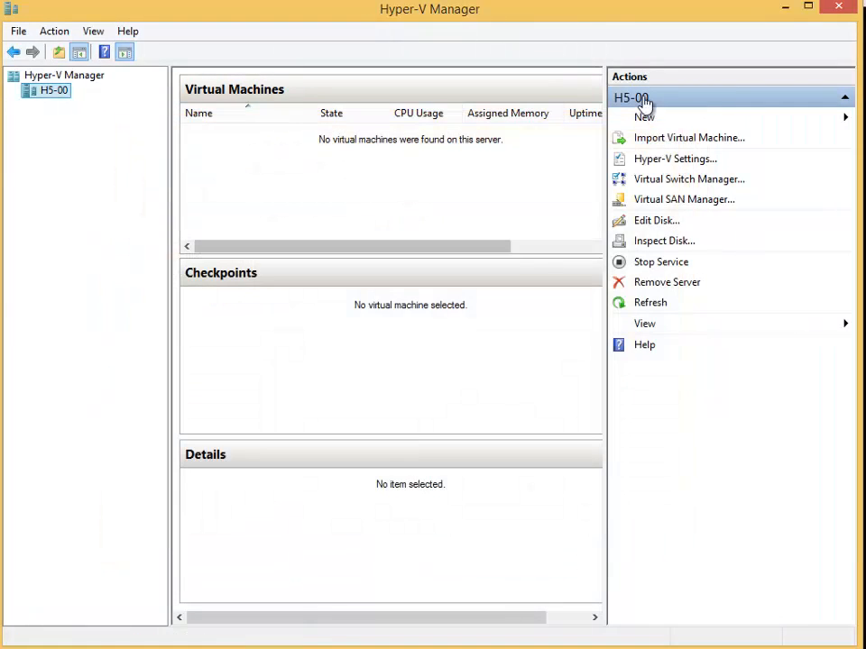
drag(590, 22, 420, 13)
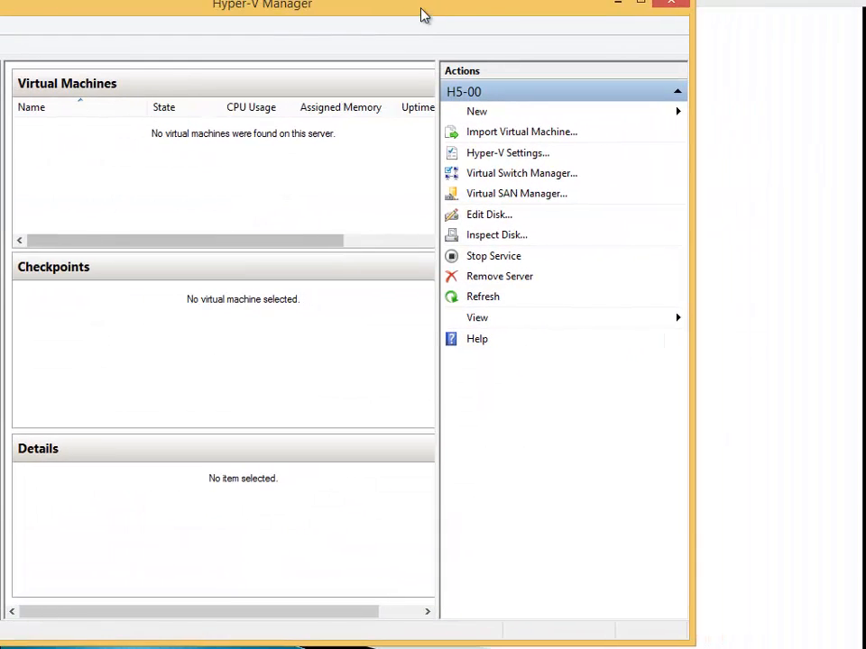
click(517, 134)
click(608, 566)
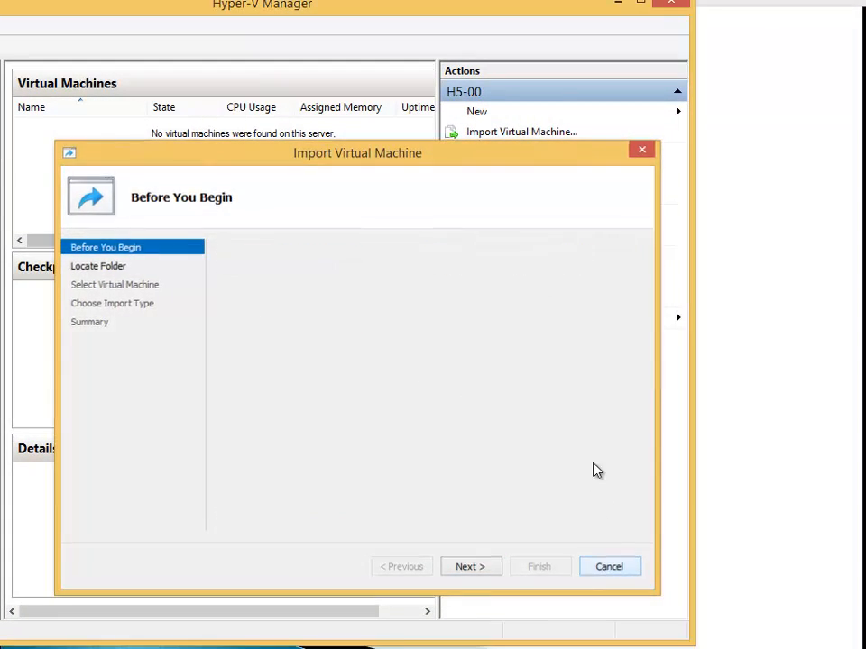
Start creating a new virtual machine and advance the wizard past its introduction to the name and location settings.
click(478, 112)
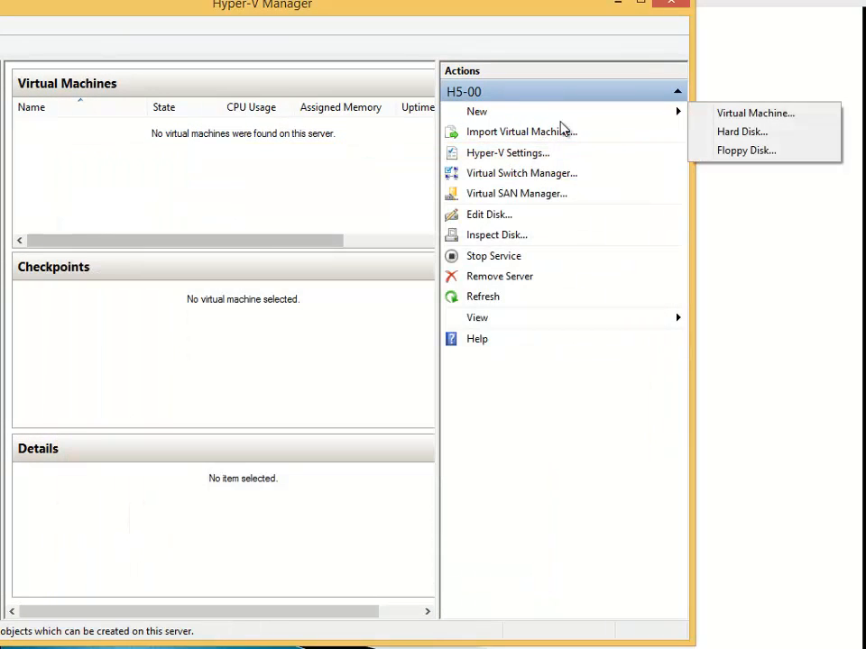
click(739, 114)
key(Escape)
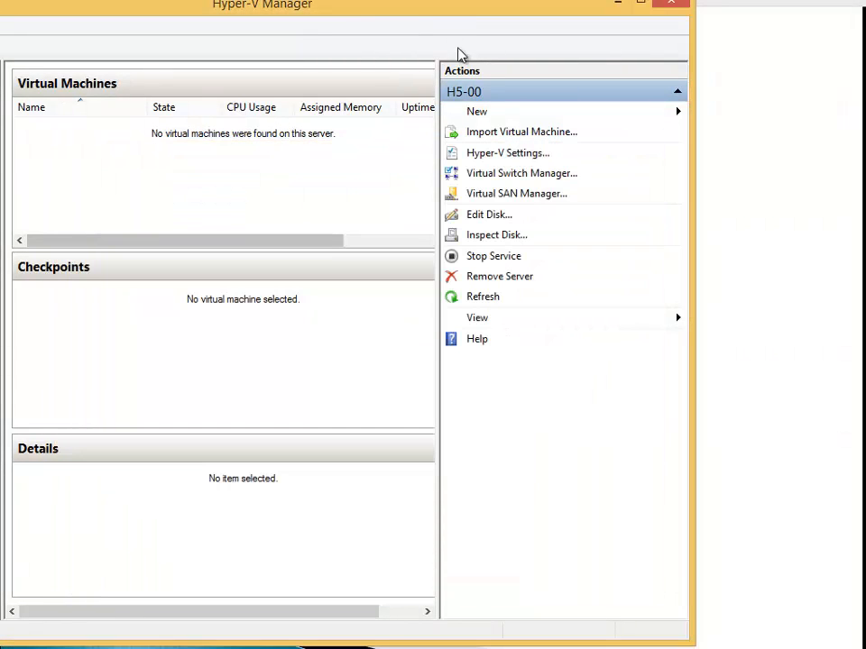
drag(397, 18, 562, 16)
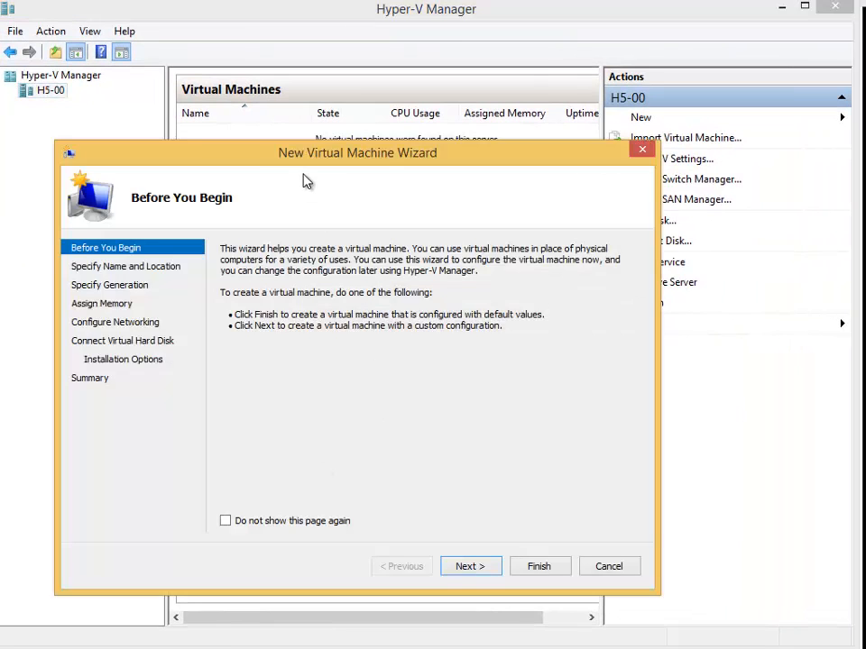
drag(332, 160, 401, 103)
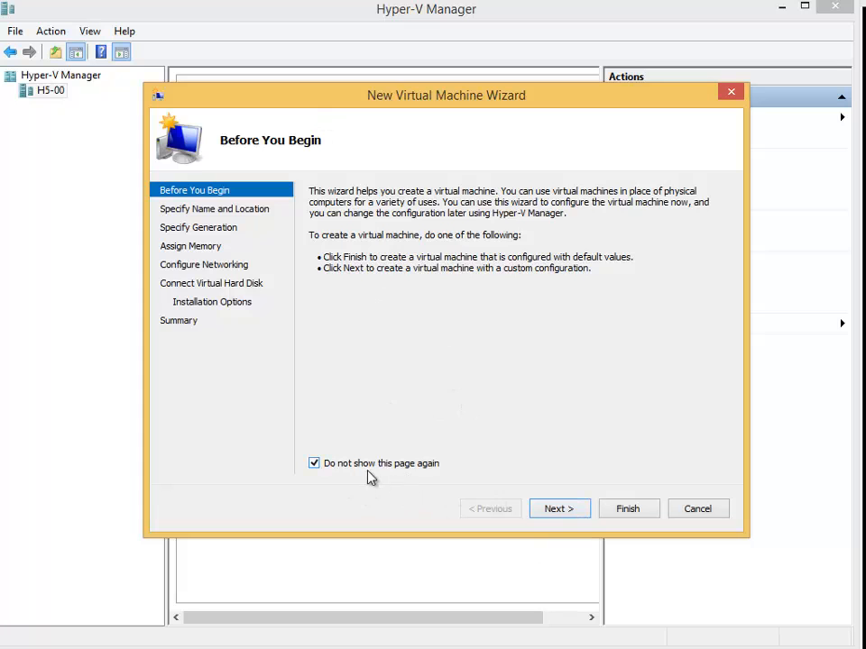
click(393, 466)
click(561, 511)
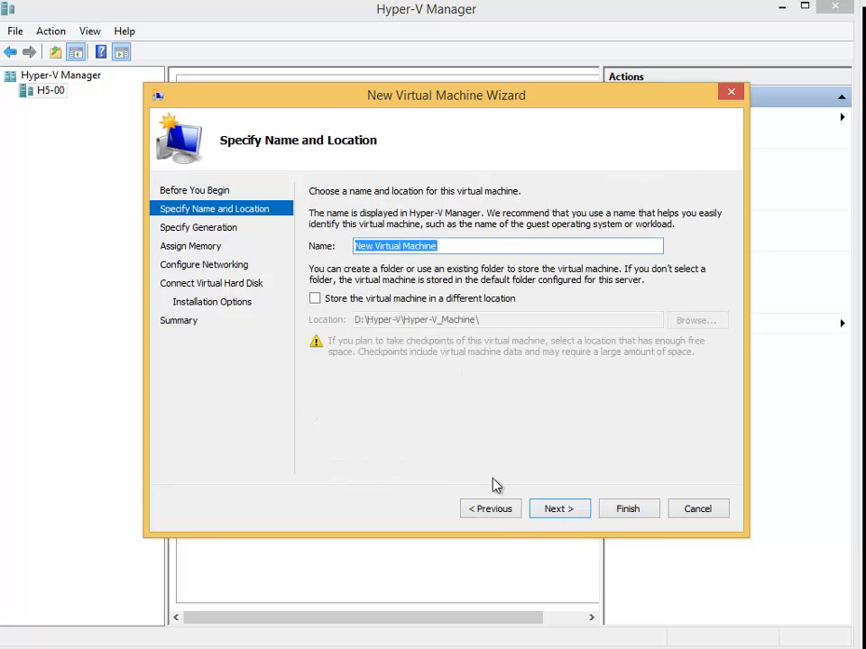
click(496, 512)
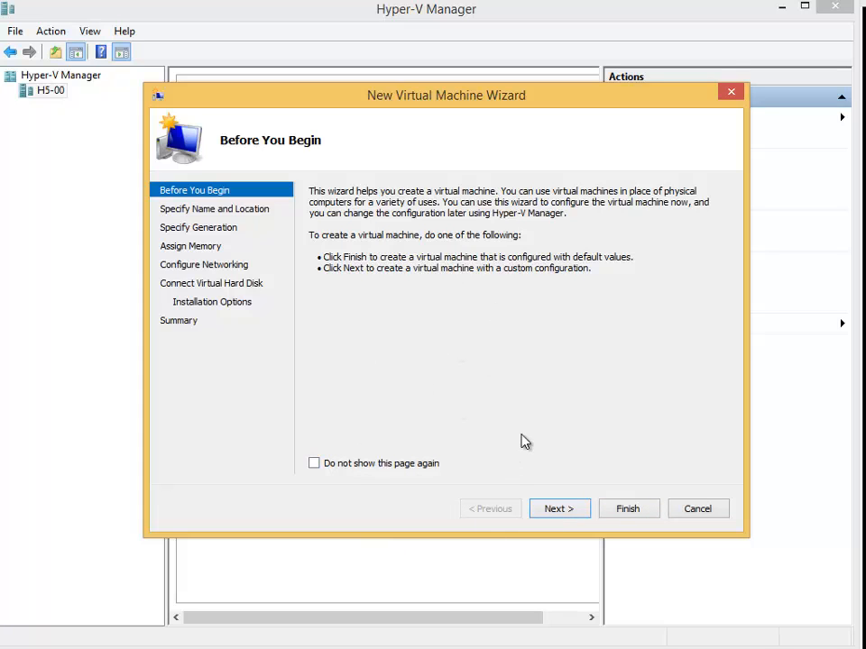
click(566, 510)
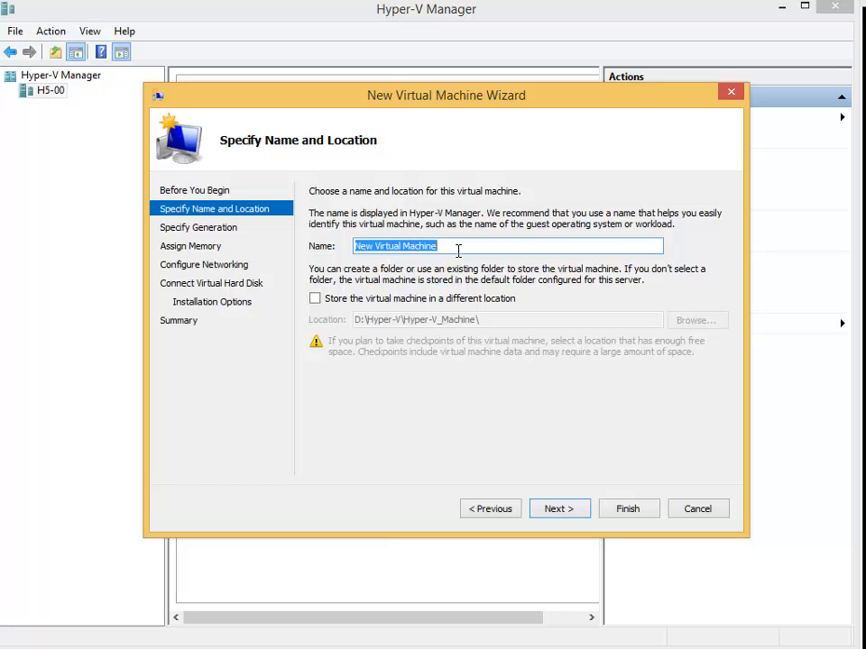
Name the virtual machine LON-DC1-2012R2 and keep the default storage location.
key(BackSpace)
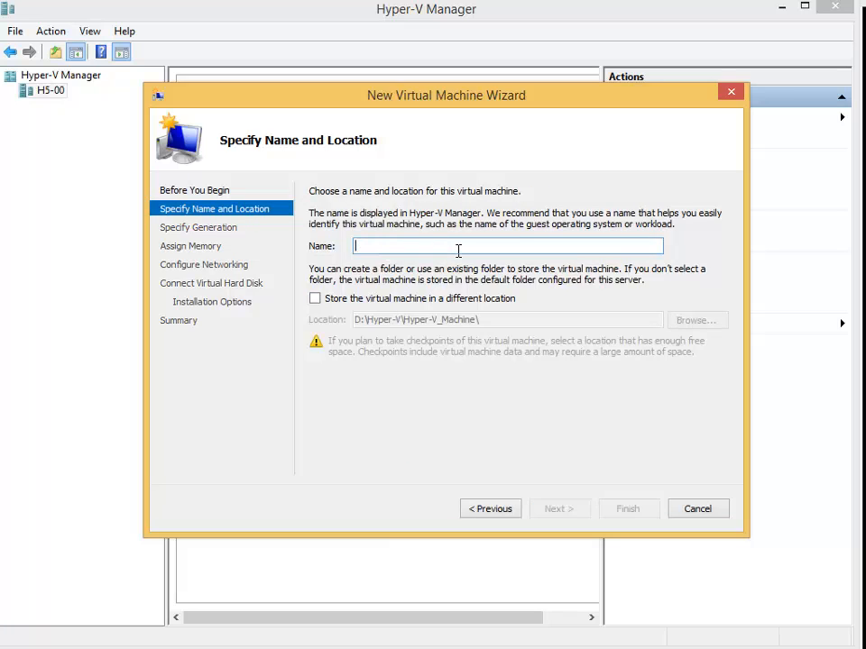
text(LON-DC1-2012R2)
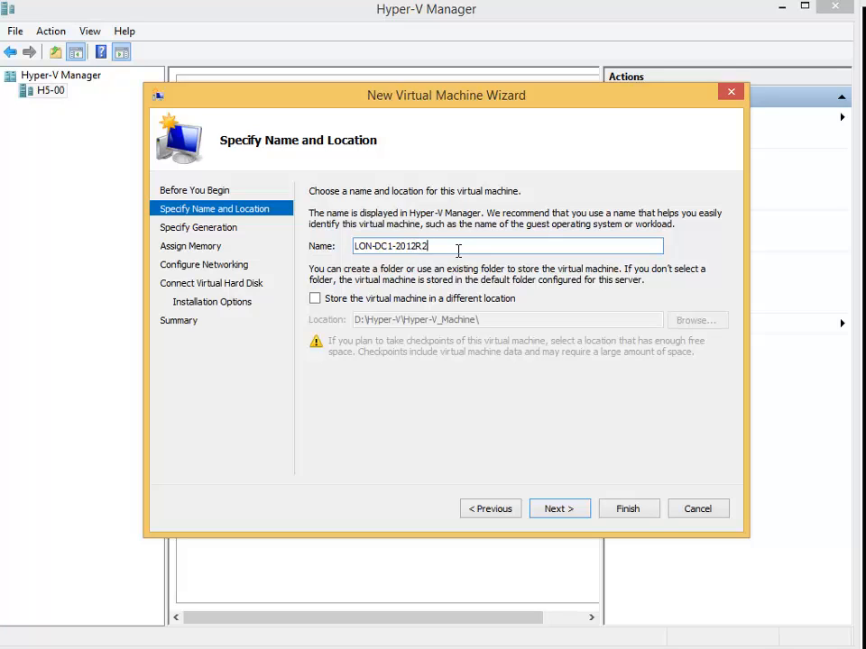
click(388, 300)
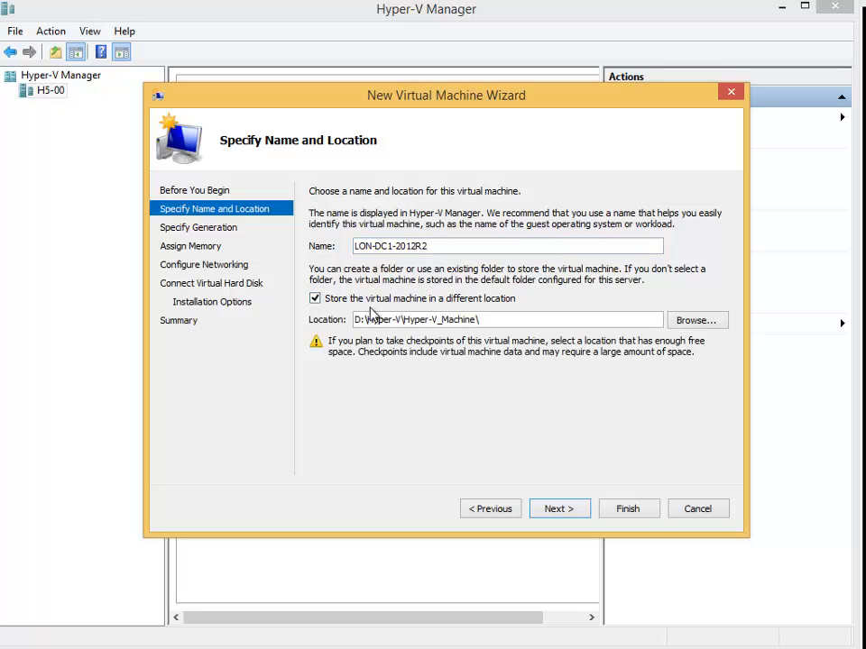
click(457, 304)
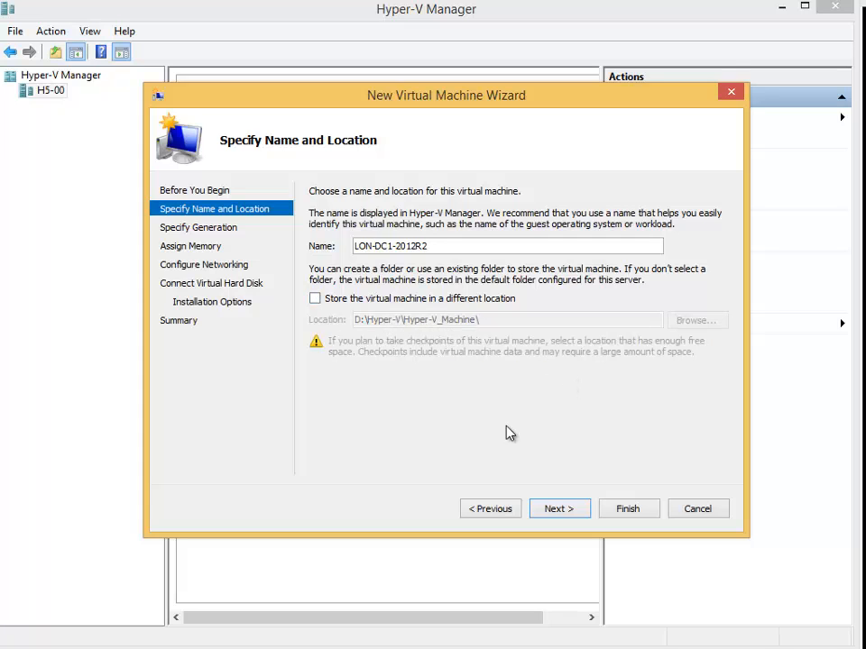
click(552, 511)
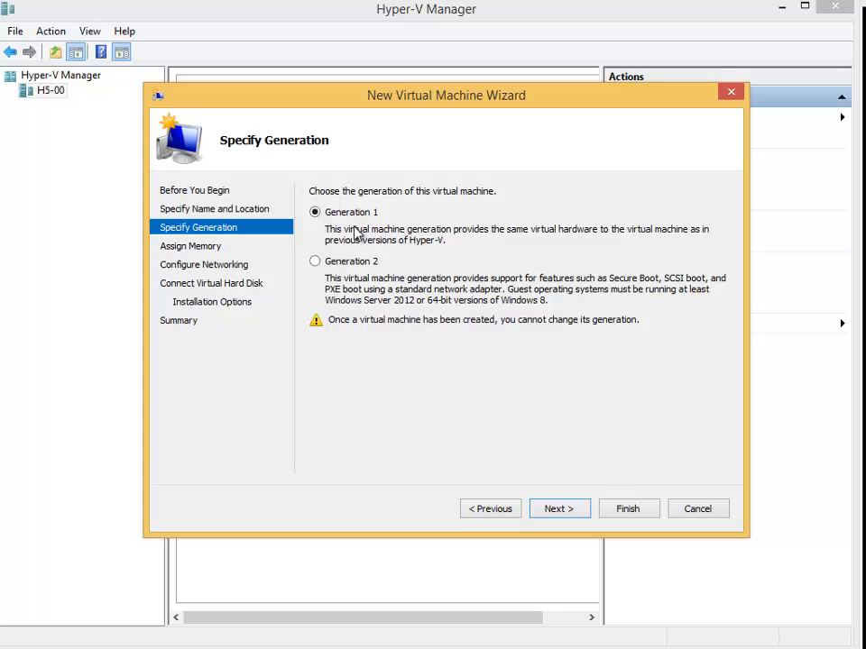
Accept Generation 1 for the virtual machine and enable Dynamic Memory in its memory settings.
click(569, 511)
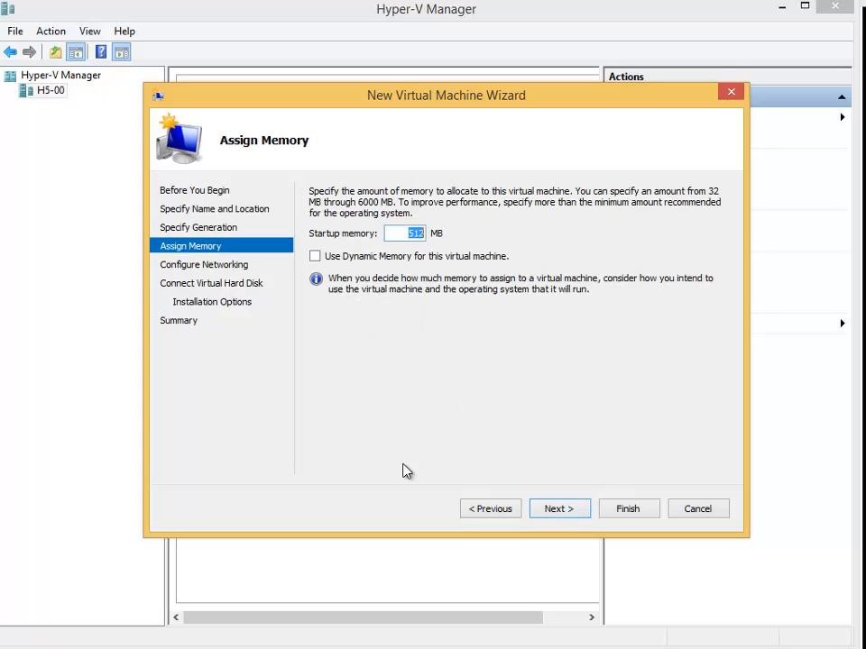
click(402, 234)
double_click(403, 234)
click(406, 234)
click(315, 257)
click(564, 510)
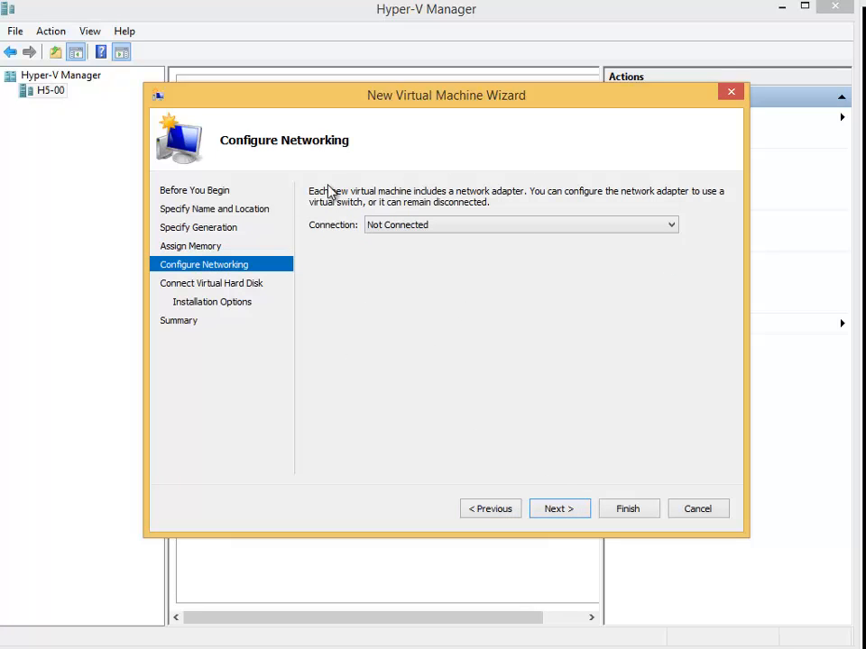
Connect the virtual machine's network adapter to the LAN switch and continue to the virtual hard disk settings.
click(414, 230)
click(399, 250)
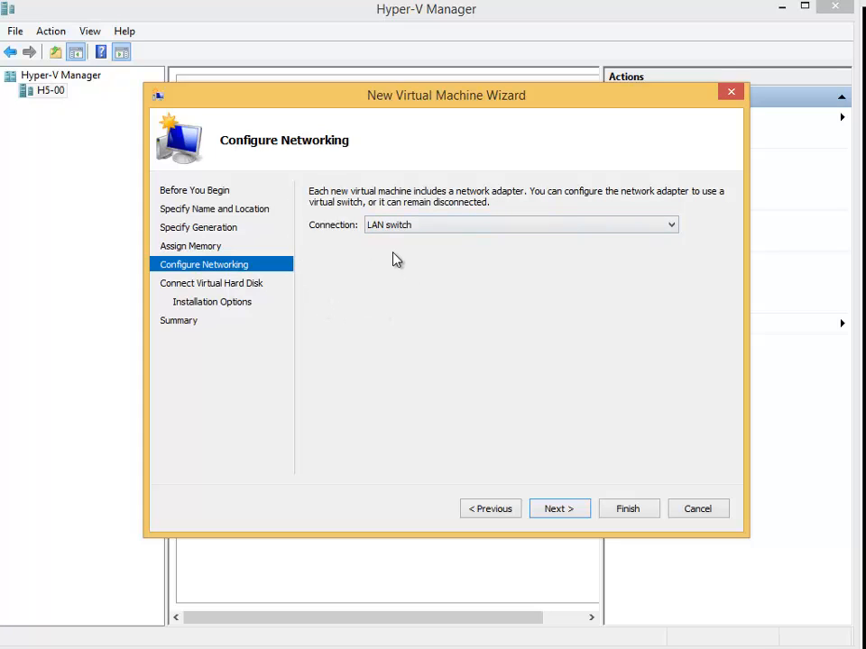
click(559, 508)
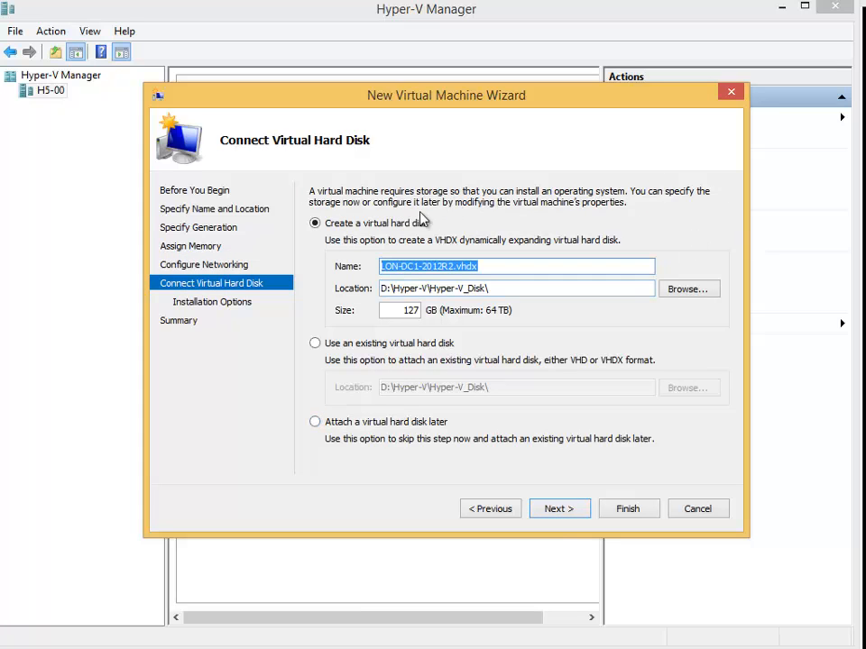
Examine the name, location and size proposed for the new virtual hard disk.
drag(497, 271, 377, 302)
click(505, 268)
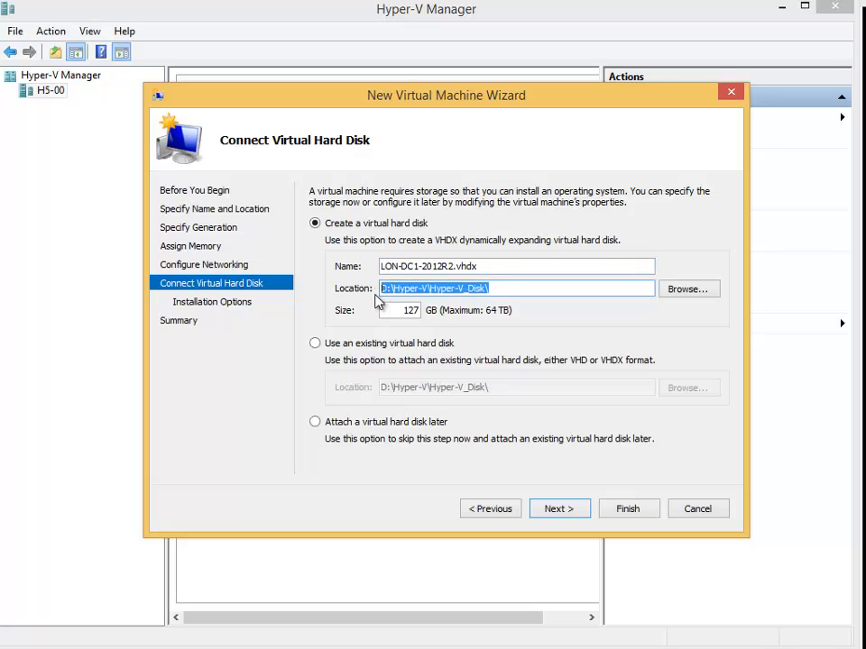
click(495, 289)
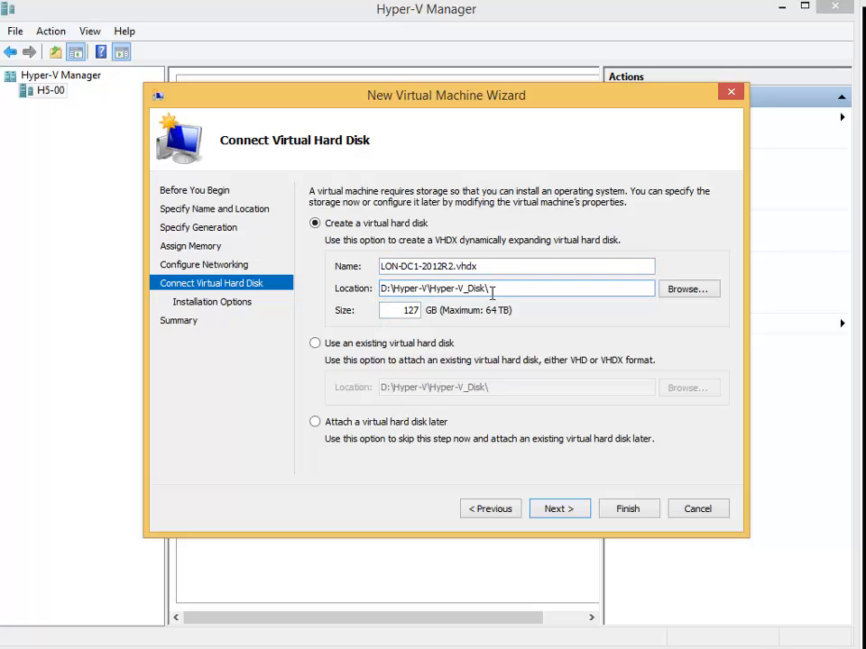
double_click(413, 310)
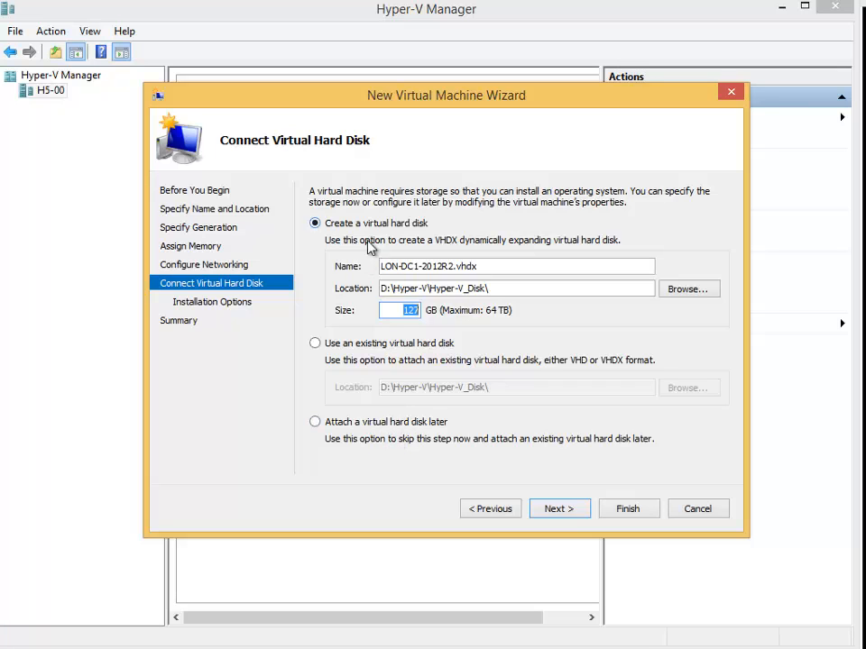
Accept the proposed virtual hard disk and choose to install the operating system from the image file E:\_IOS\windows 2012 R2 EVA.ISO.
click(561, 510)
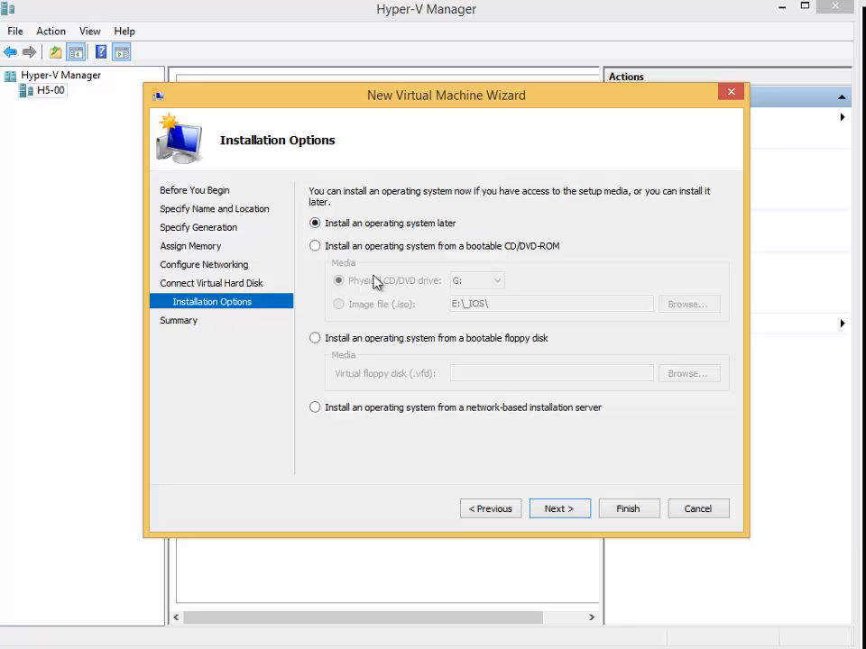
click(314, 246)
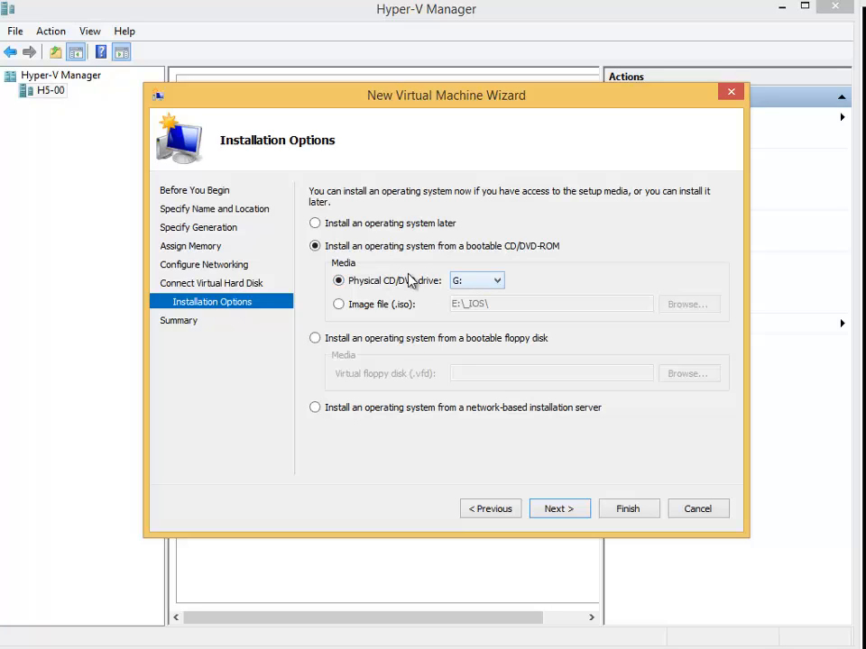
click(462, 282)
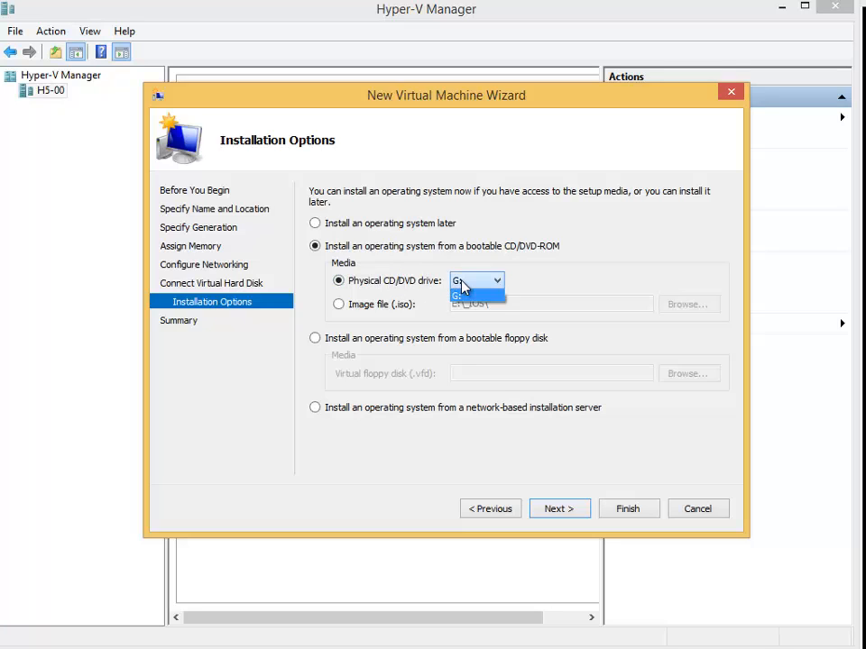
click(458, 290)
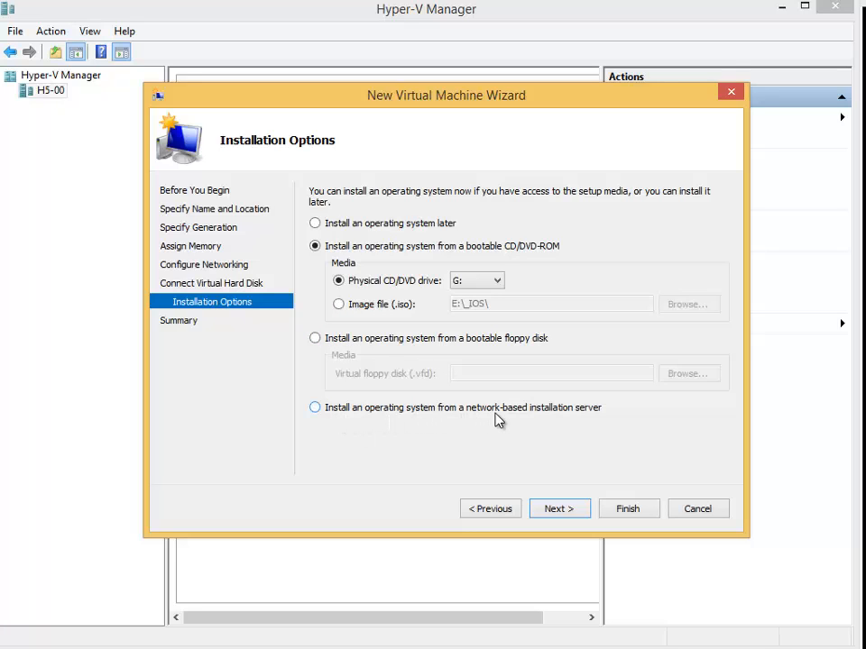
click(340, 308)
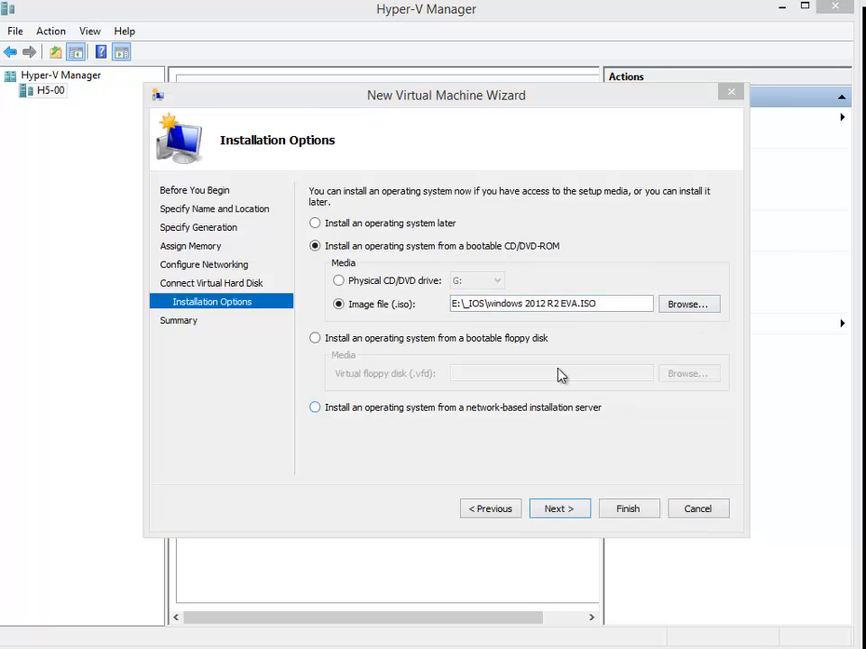
Check the installation image path, continue to the summary and finish creating the virtual machine.
click(469, 309)
drag(470, 308, 481, 307)
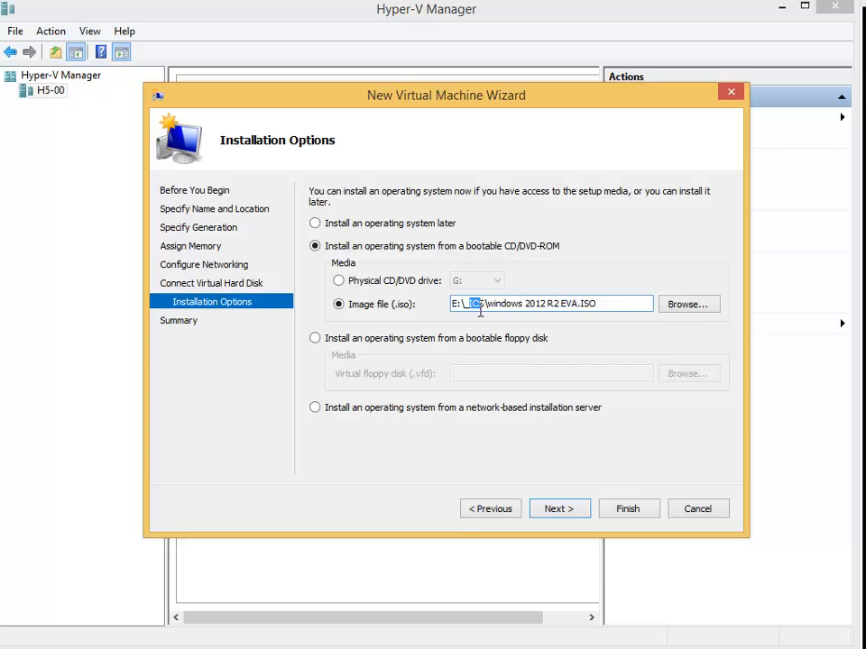
drag(470, 311, 486, 309)
drag(488, 303, 581, 304)
click(562, 513)
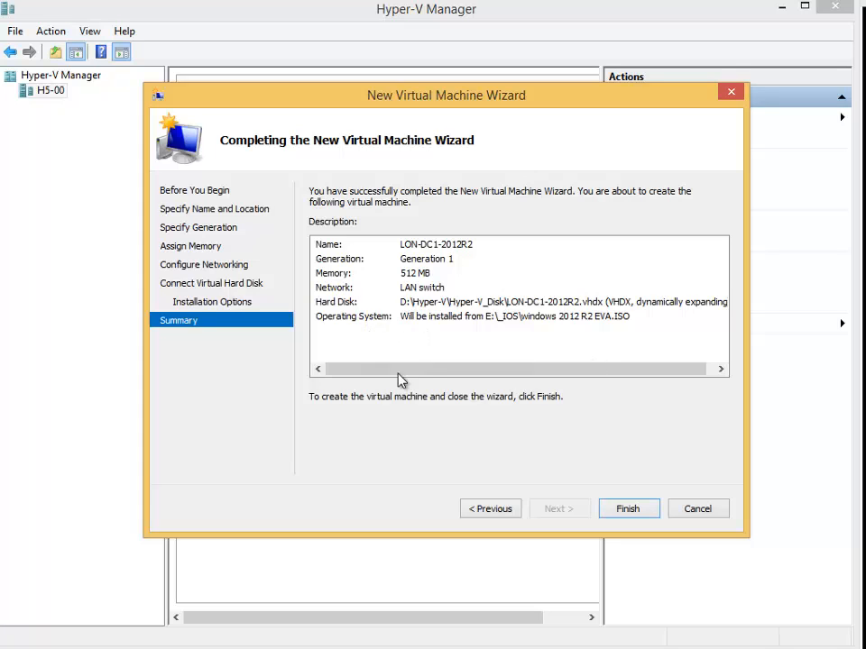
click(640, 512)
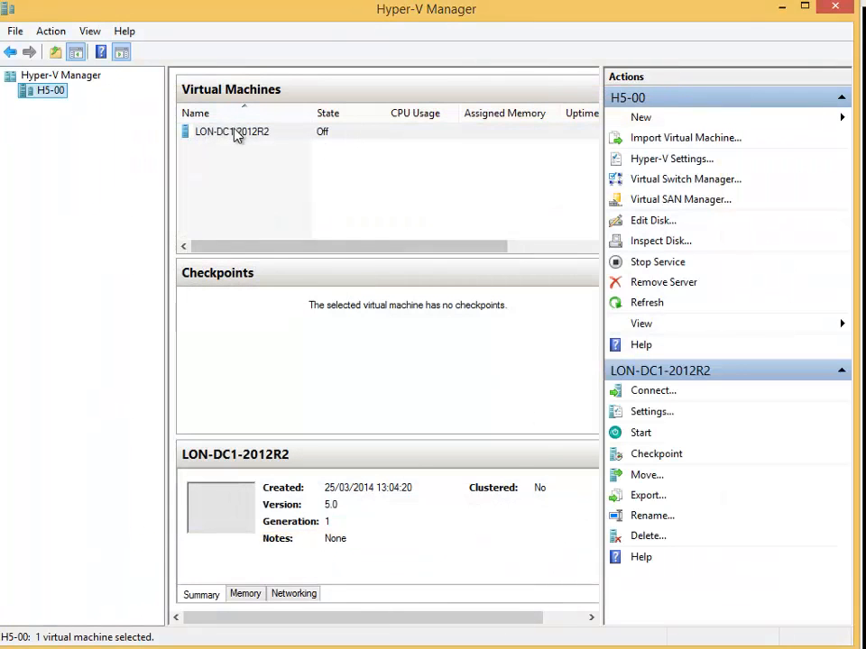
Open the settings of the LON-DC1-2012R2 virtual machine and examine the hardware types that can be added and the BIOS startup order.
click(207, 133)
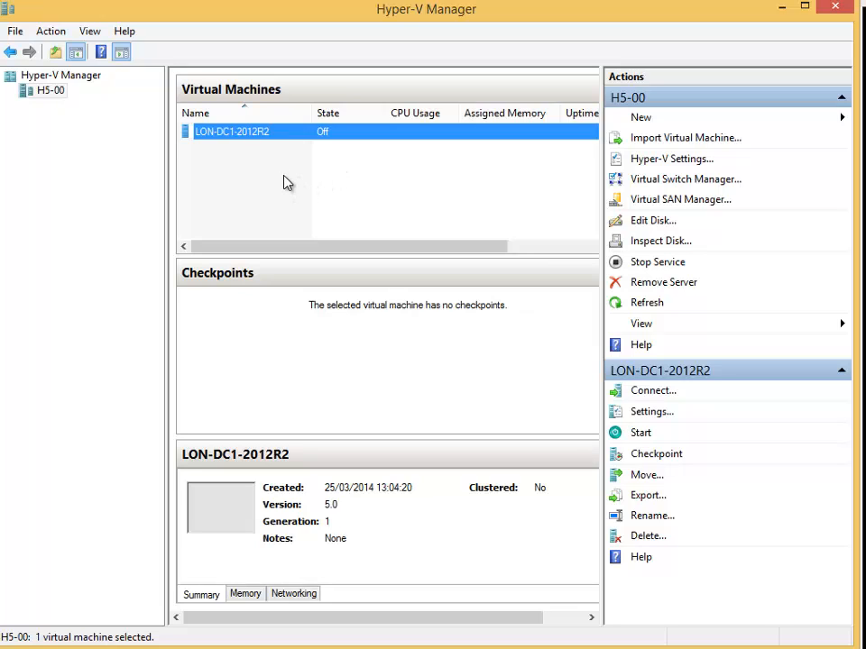
right_click(227, 138)
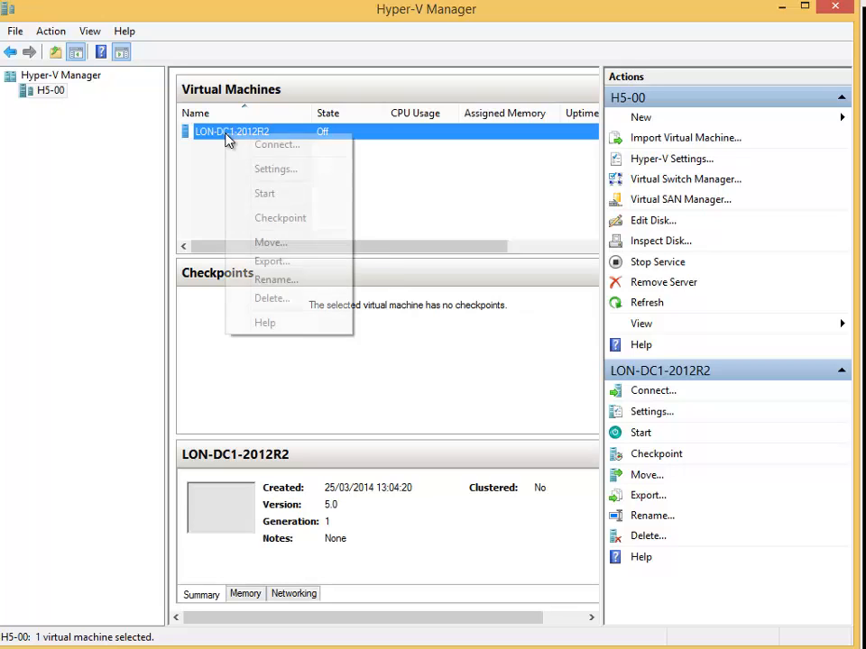
click(276, 170)
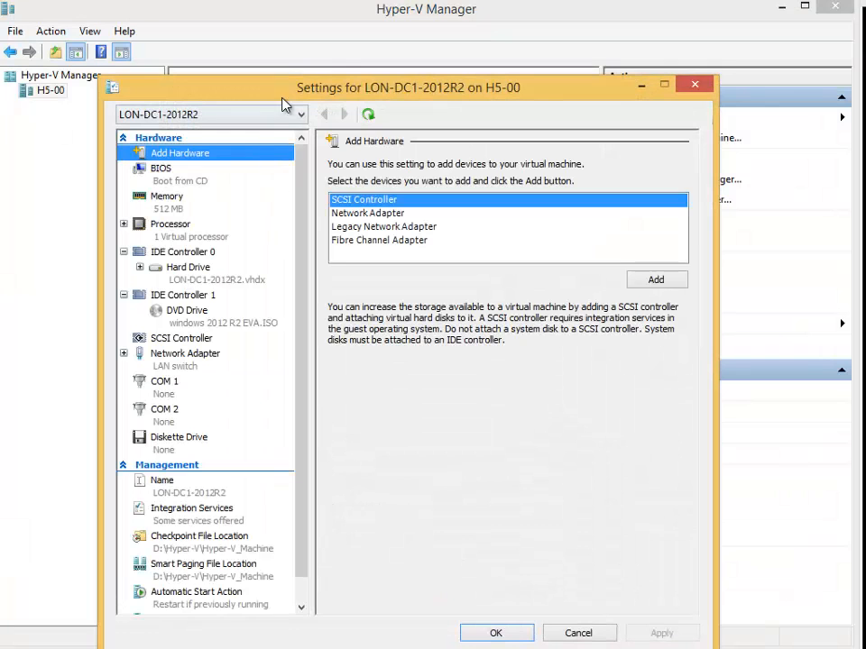
drag(284, 83, 270, 63)
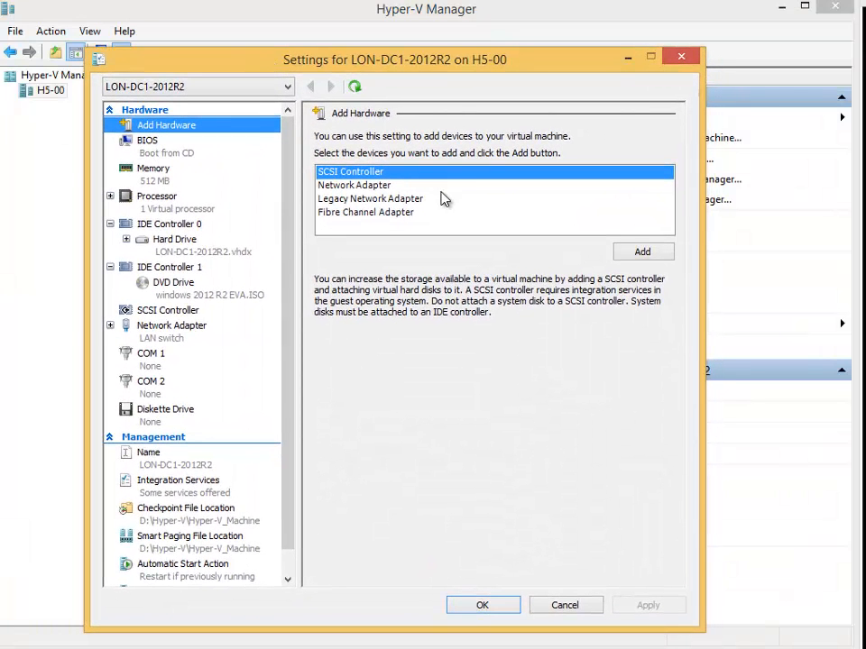
click(350, 186)
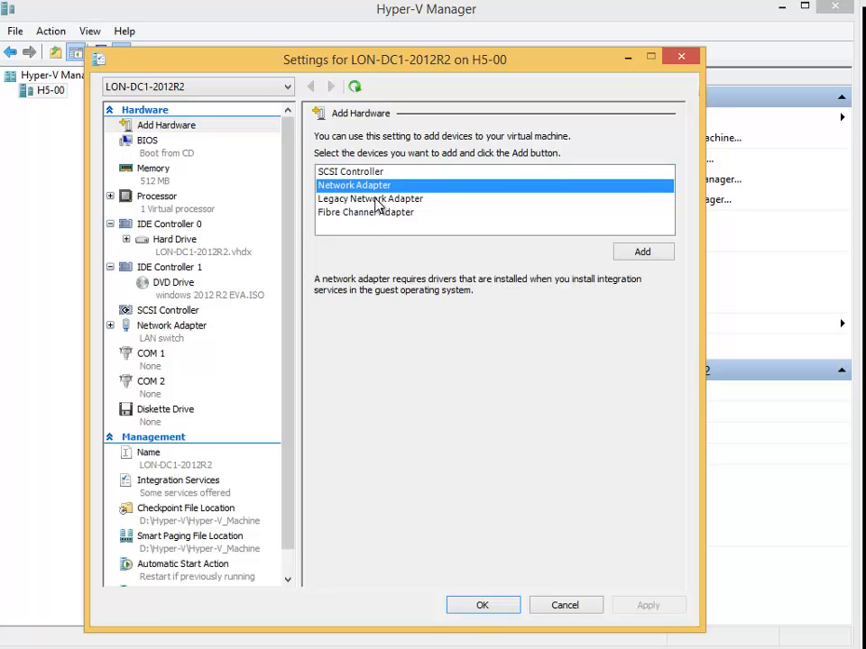
click(356, 172)
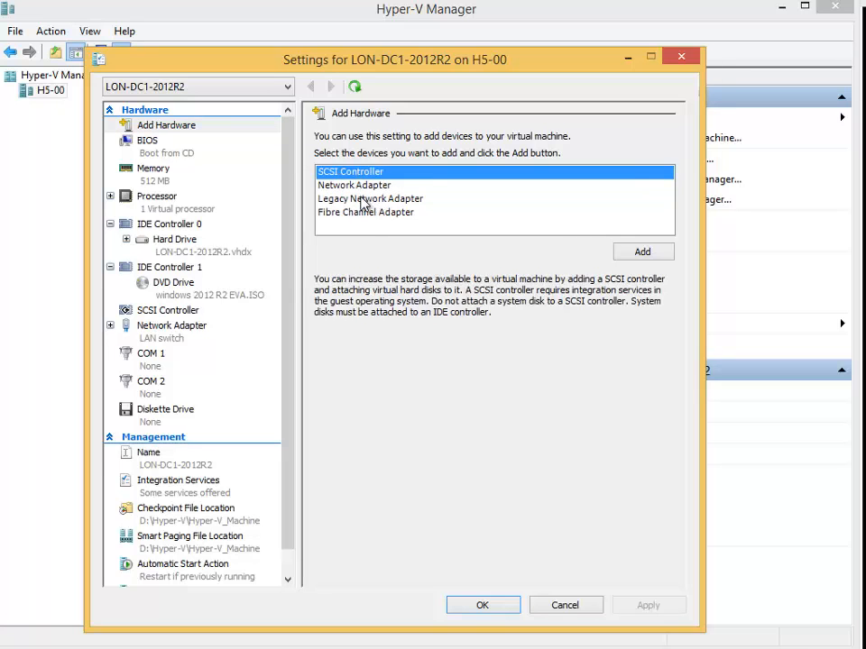
click(361, 199)
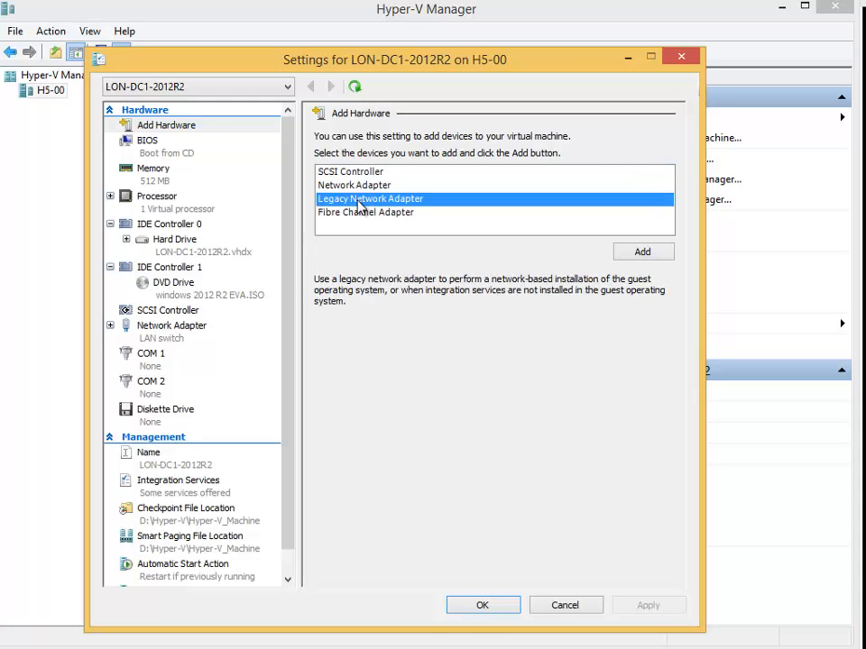
click(147, 144)
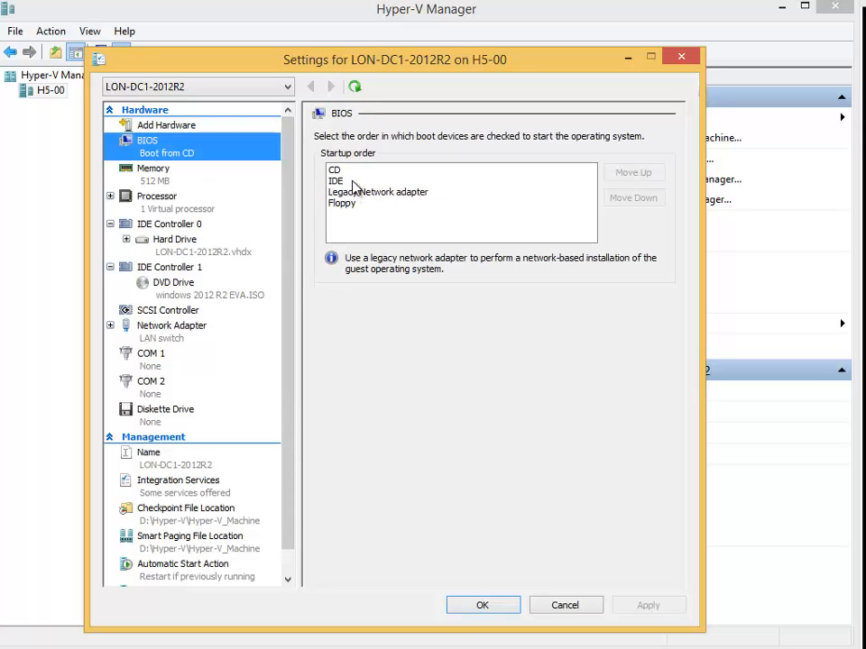
click(333, 170)
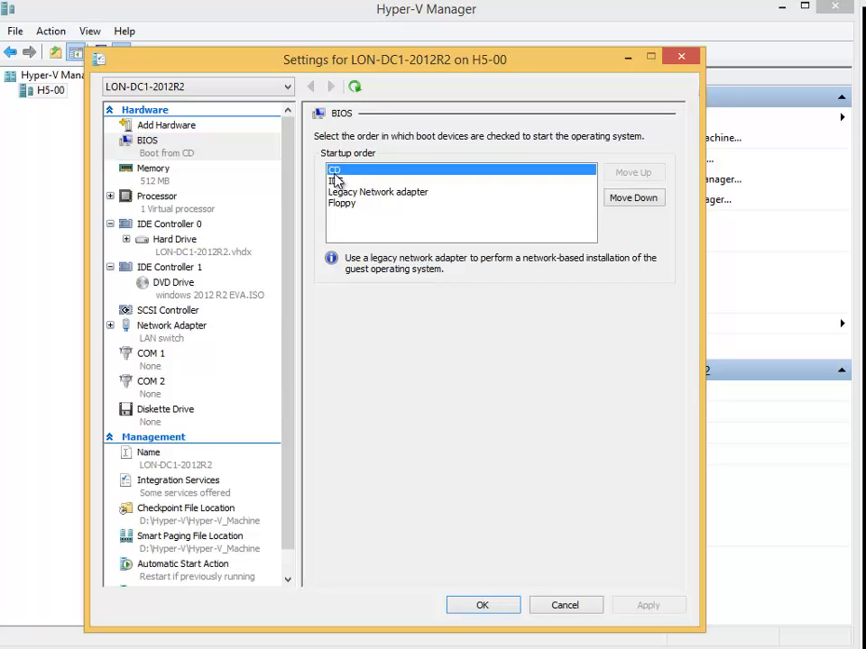
click(342, 193)
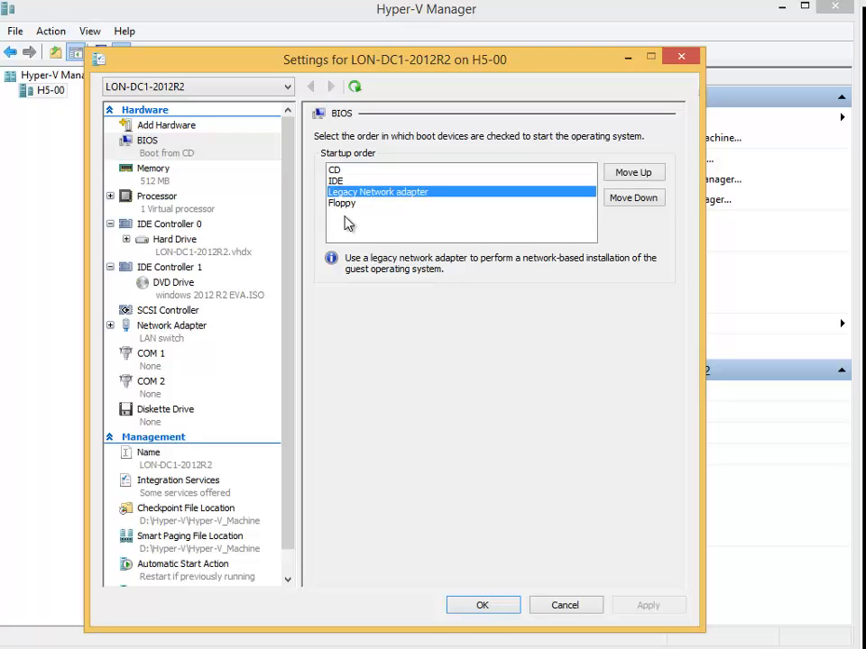
In the virtual machine's memory settings, keep Dynamic Memory enabled and set the minimum RAM to 32 MB.
click(149, 174)
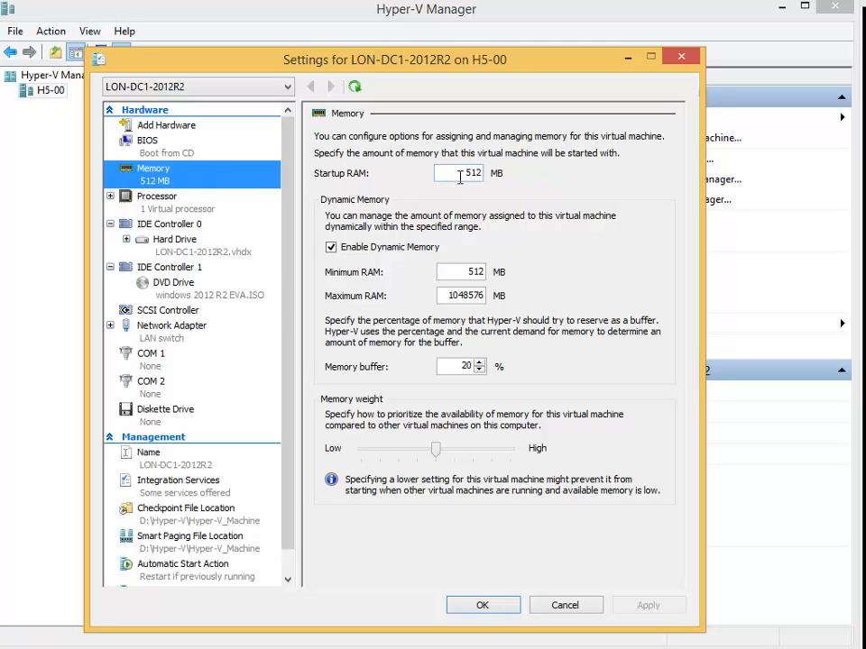
drag(460, 178, 494, 178)
click(364, 252)
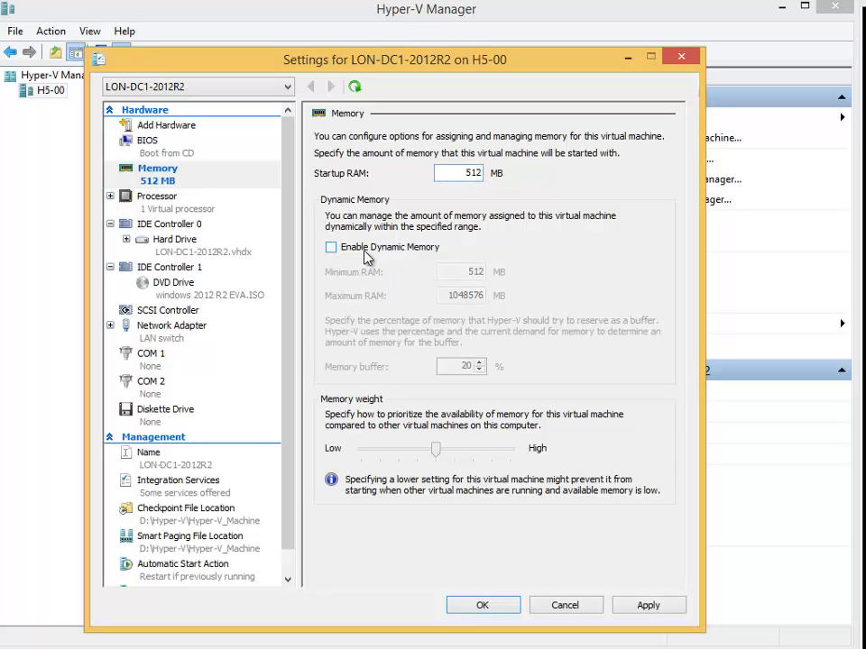
click(398, 251)
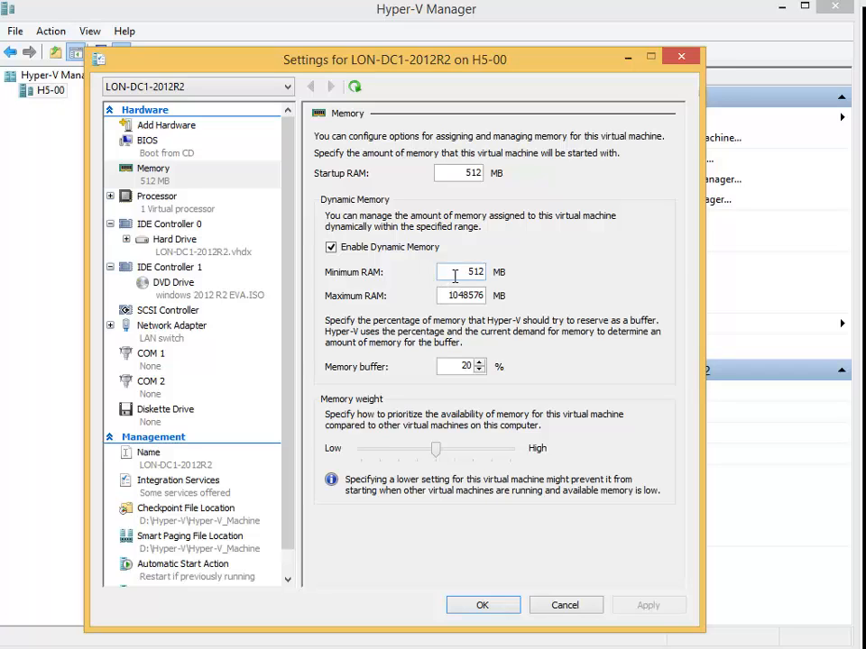
drag(460, 274, 487, 283)
text(32)
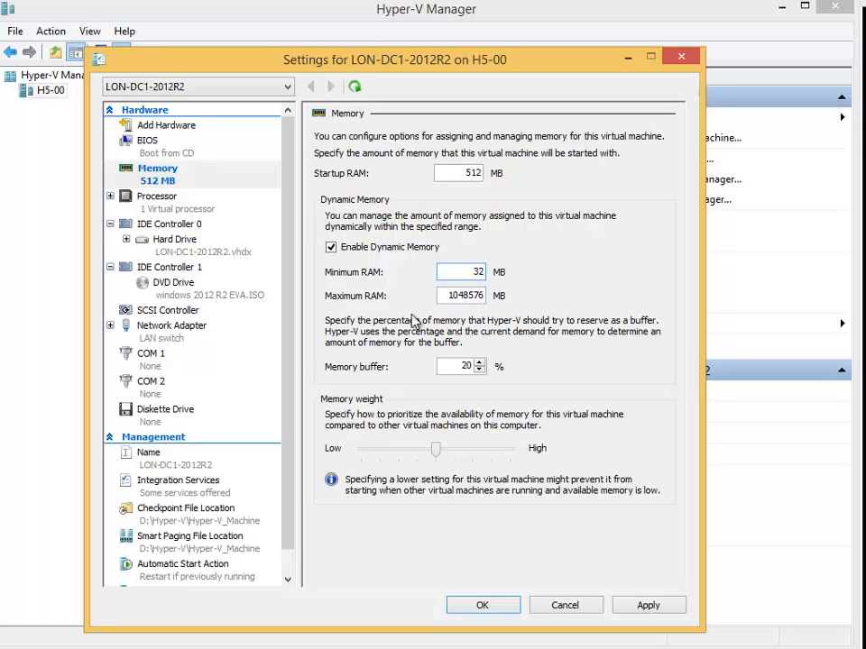
Set the virtual machine's maximum RAM to 2048 MB and apply the memory changes.
click(451, 298)
drag(453, 301, 514, 300)
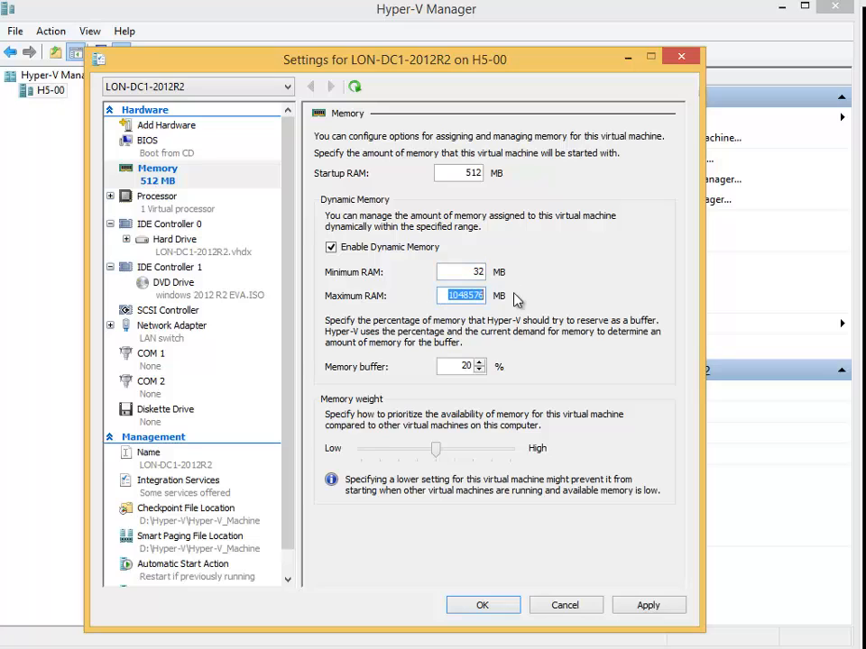
text(204)
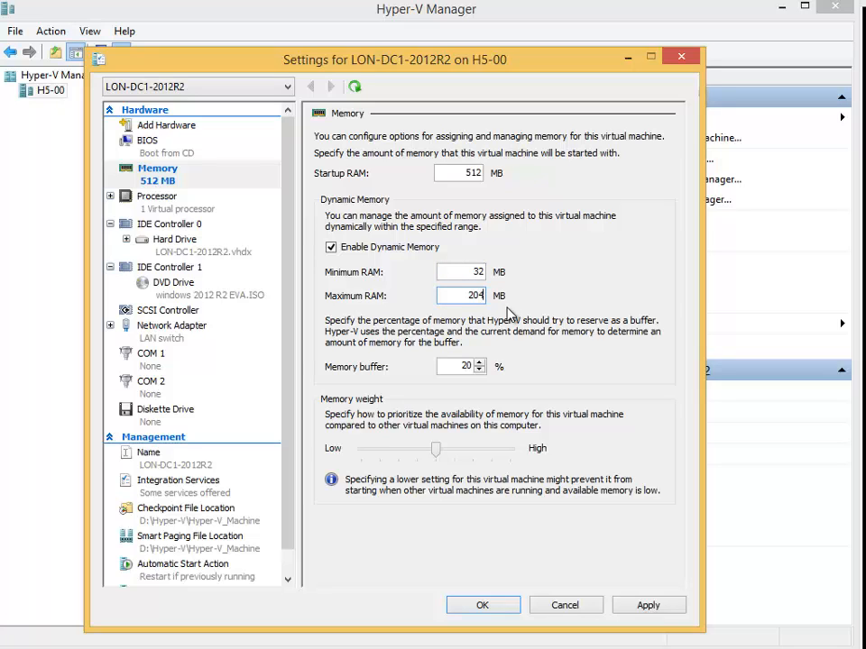
text(8)
click(644, 607)
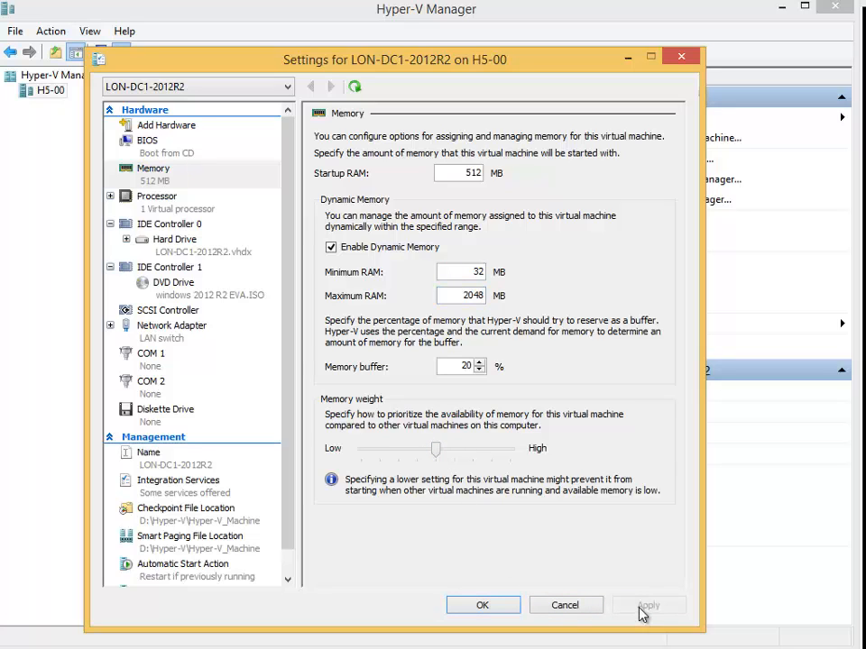
Set the number of virtual processors to 2.
click(177, 200)
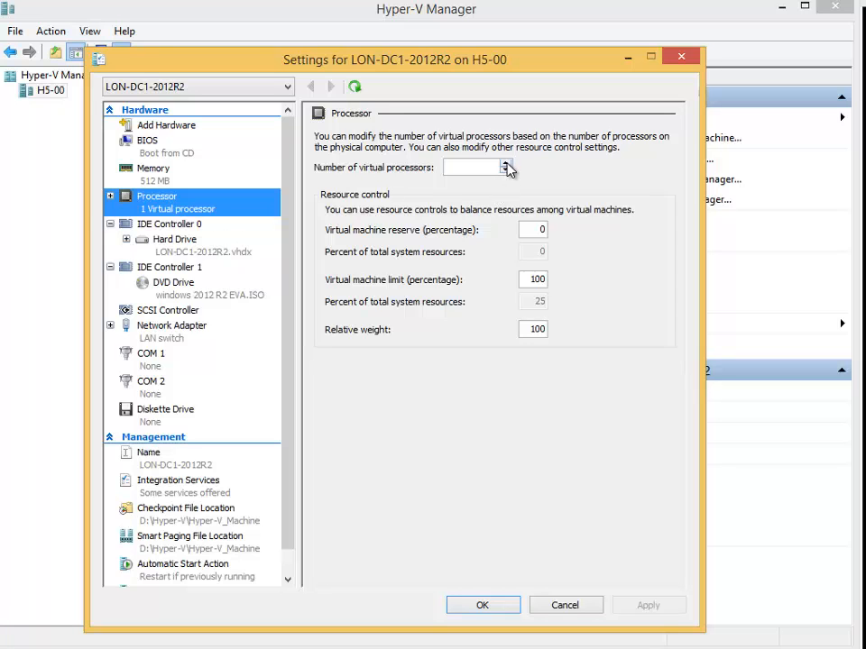
click(505, 165)
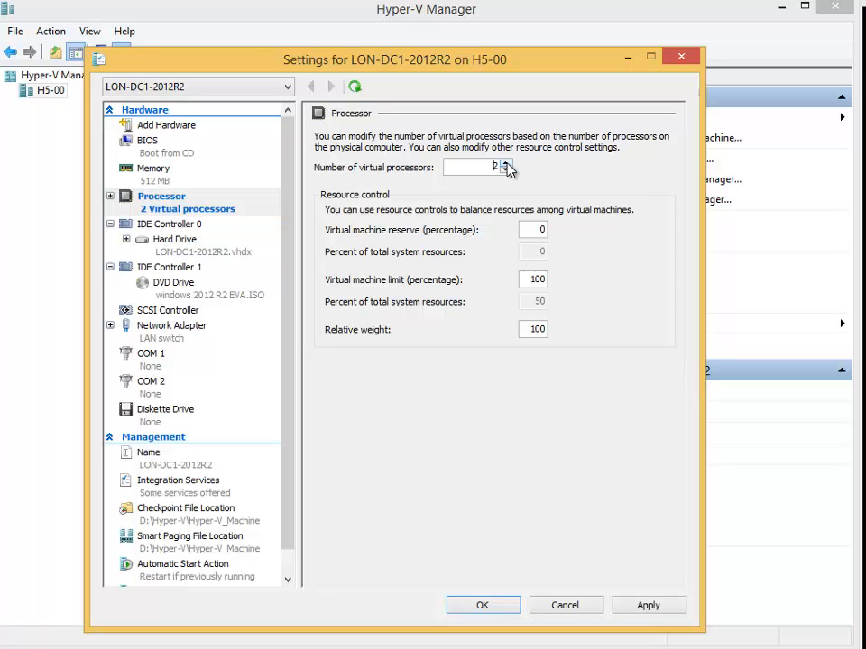
Examine the settings of the IDE and SCSI controllers, hard drive, DVD drive, network adapter, COM ports and diskette drive.
click(194, 244)
click(174, 226)
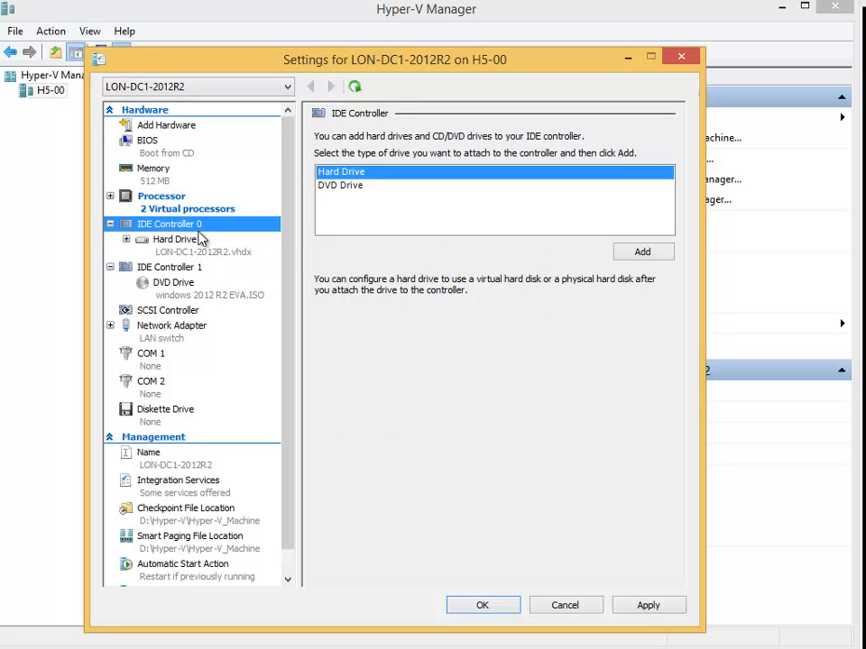
click(173, 247)
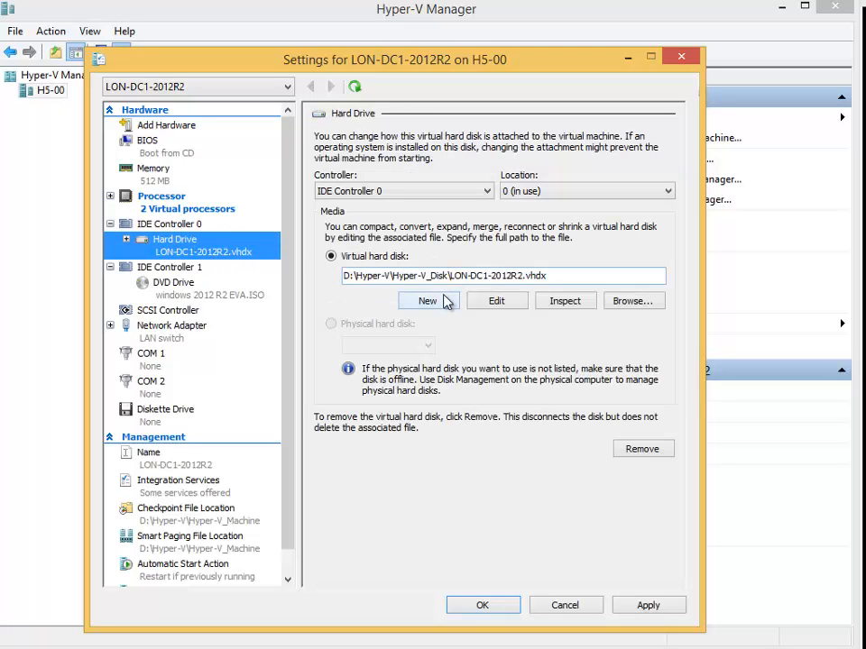
click(168, 285)
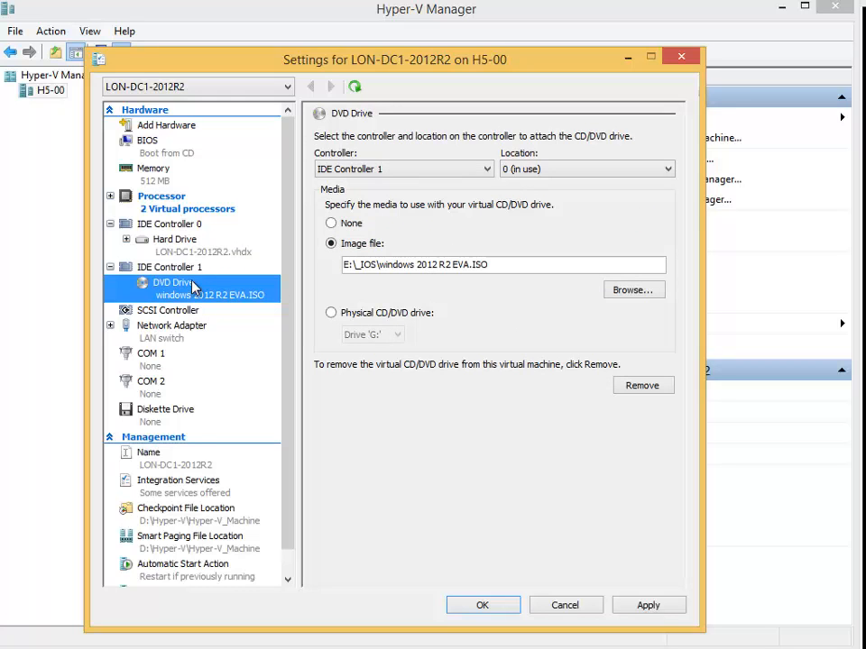
click(180, 313)
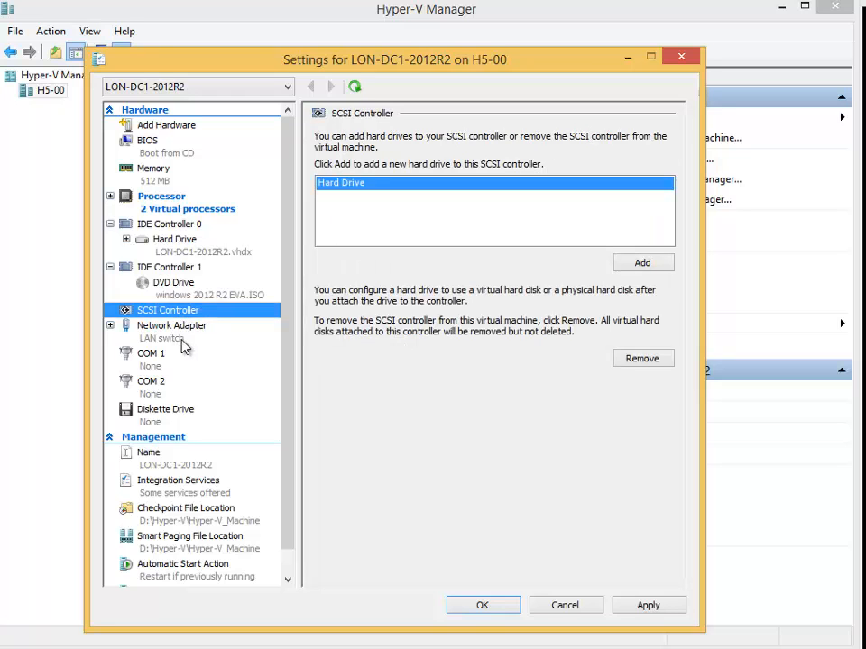
click(163, 332)
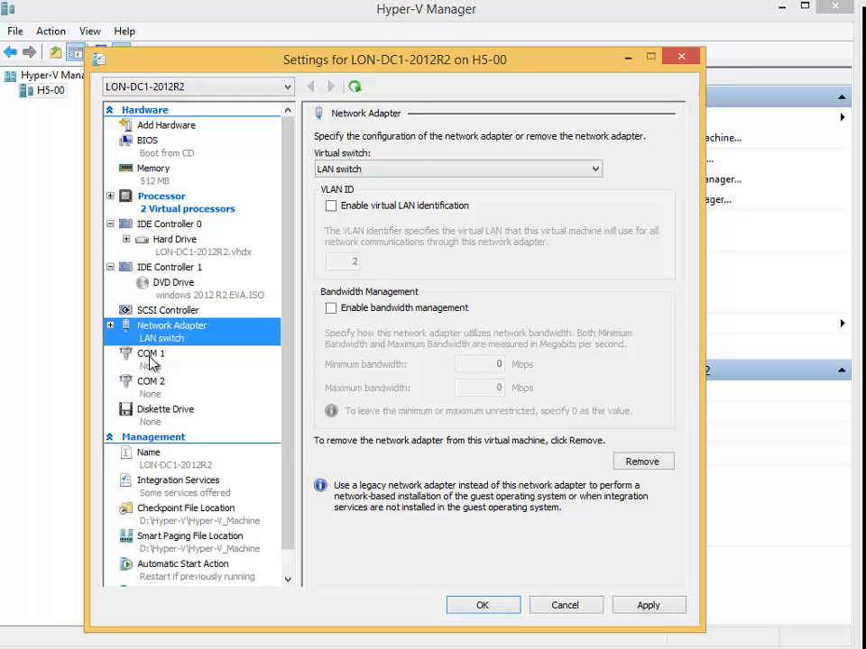
click(152, 360)
click(152, 388)
click(153, 422)
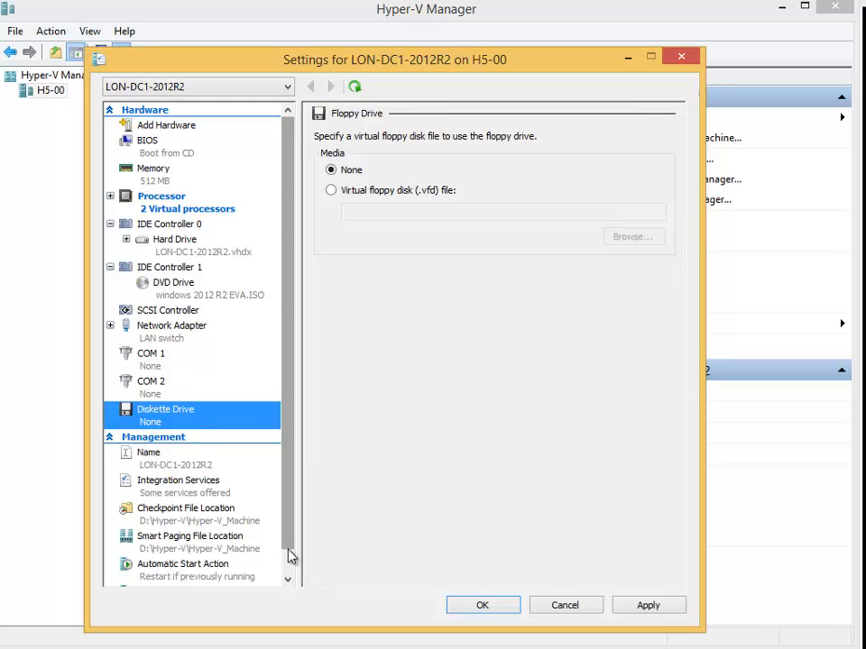
Apply the processor change and close the virtual machine's settings.
click(626, 606)
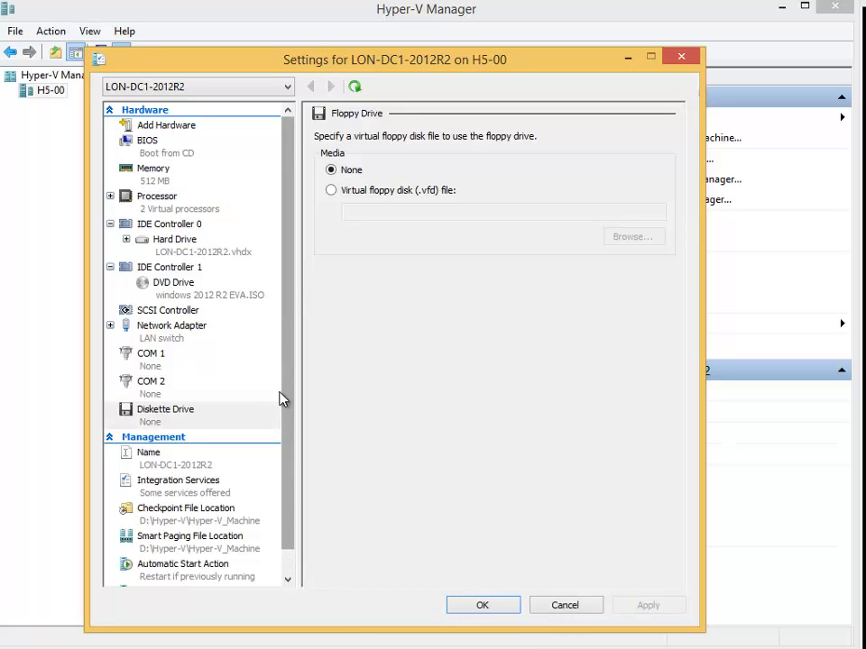
scroll(280, 398, down, 2)
click(512, 607)
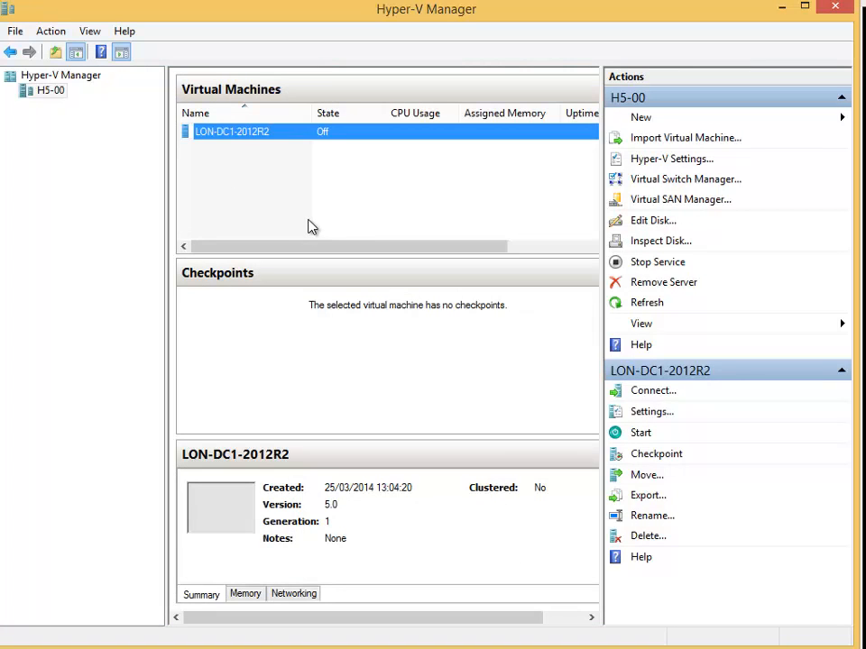
Connect to the LON-DC1-2012R2 virtual machine, start it and reposition its connection window.
right_click(218, 136)
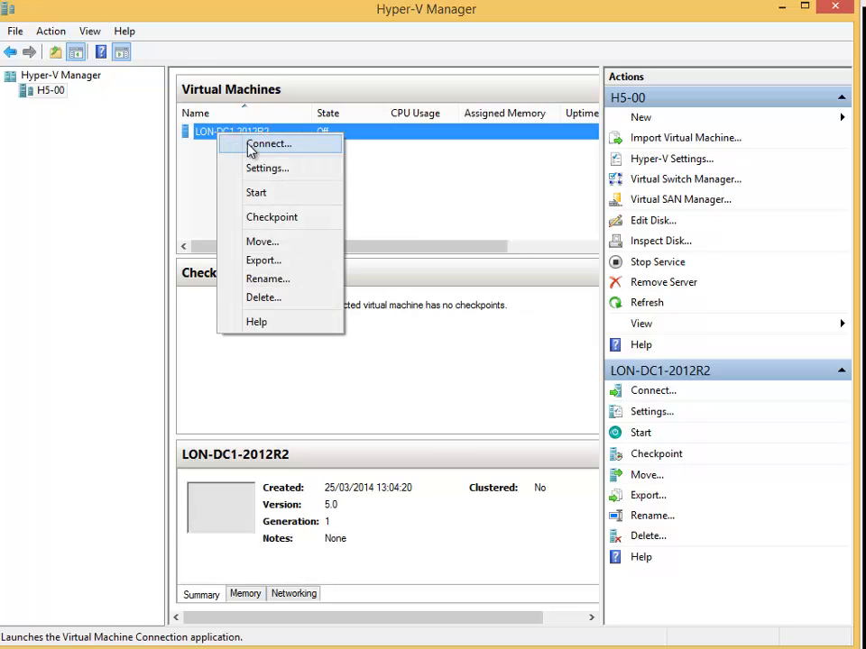
click(253, 146)
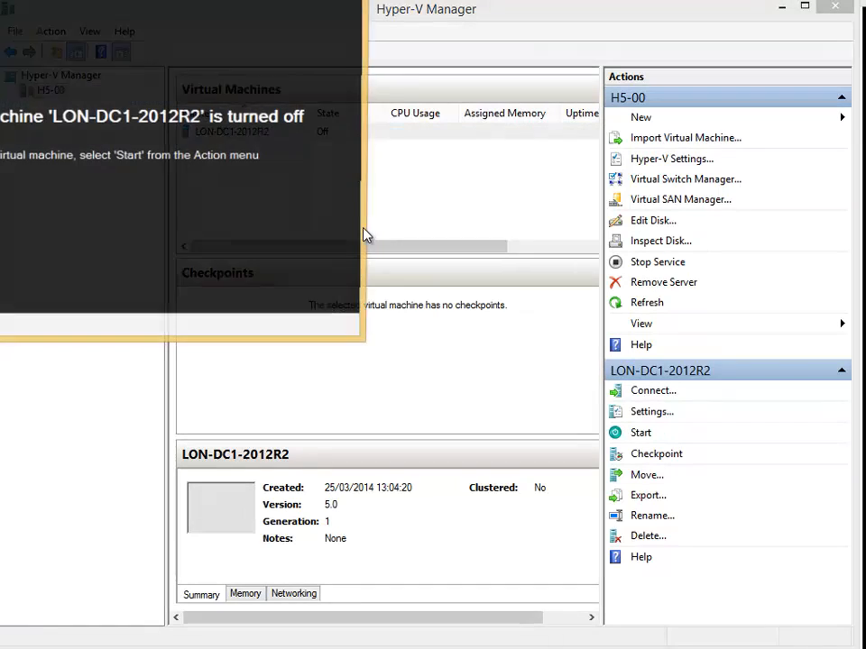
drag(166, 4, 431, 56)
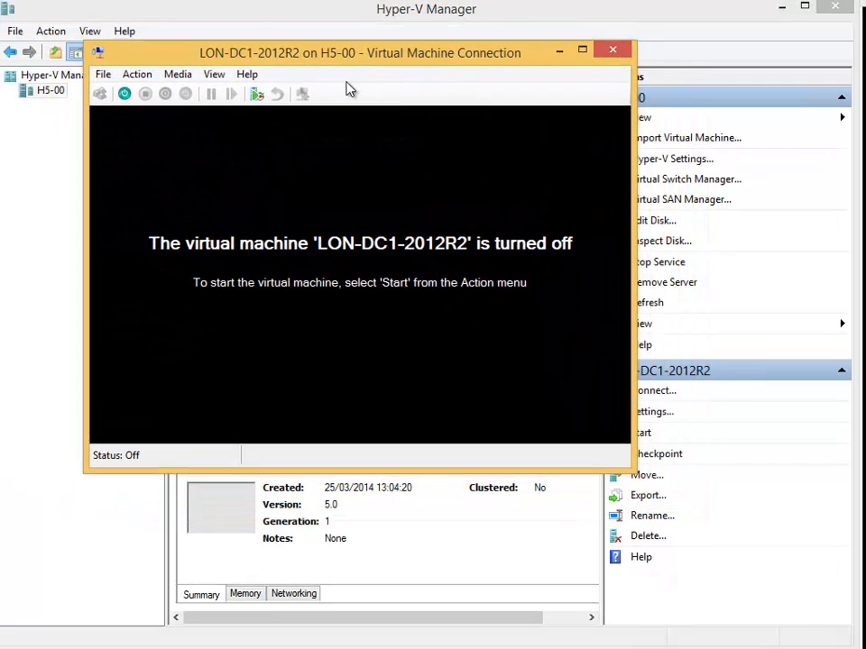
click(128, 96)
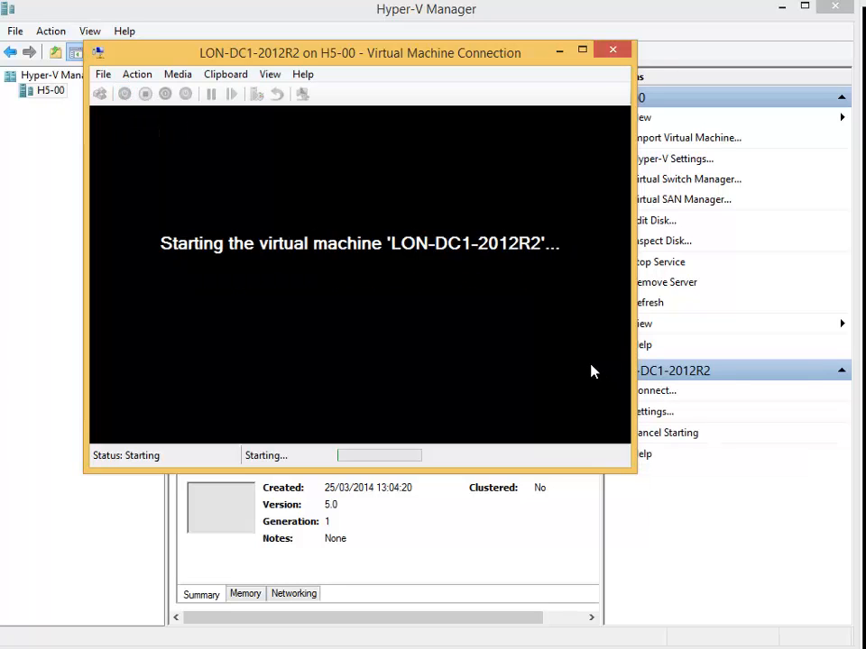
drag(423, 57, 361, 3)
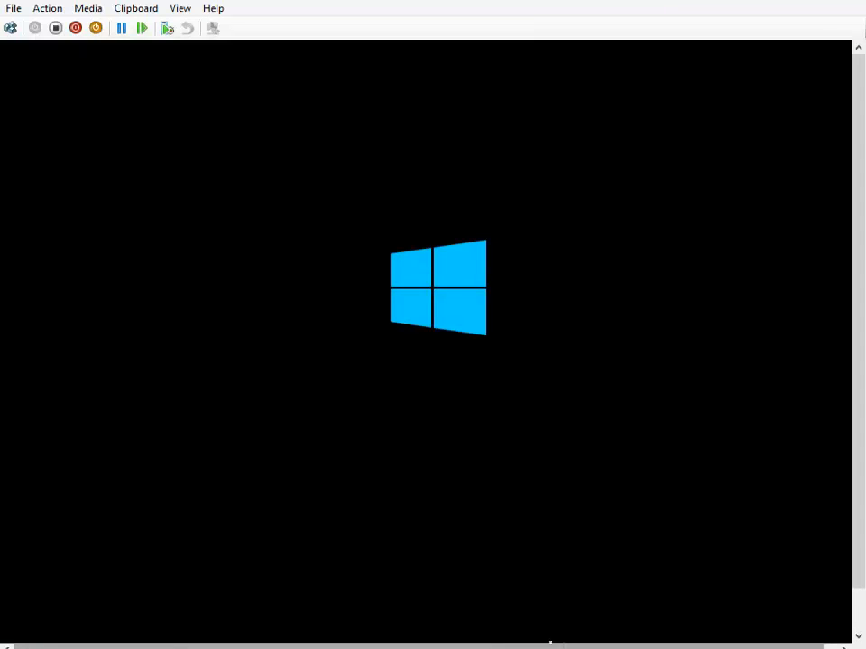
Set the setup's time and currency format to English (United Kingdom) with the United Kingdom keyboard, and proceed.
drag(861, 568, 857, 622)
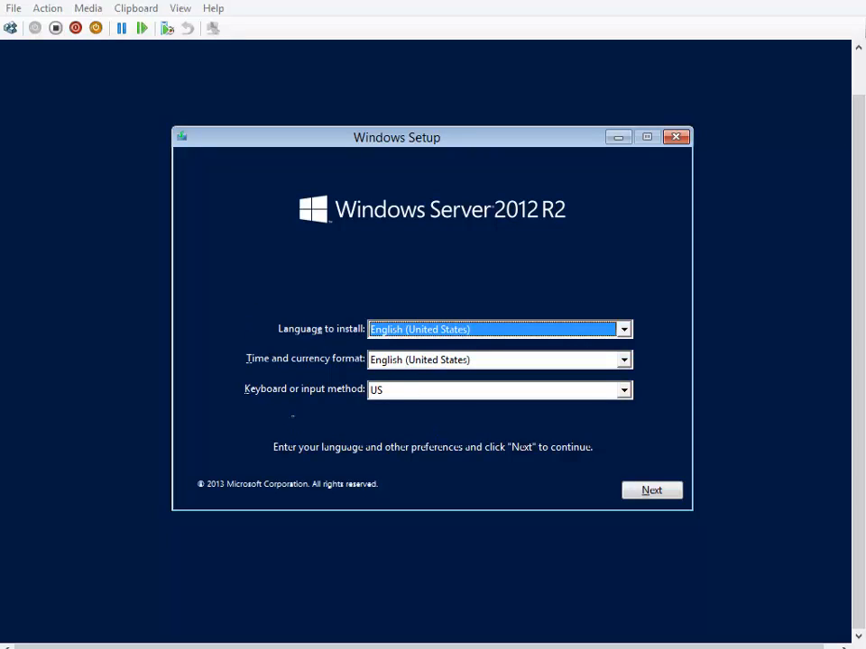
click(581, 332)
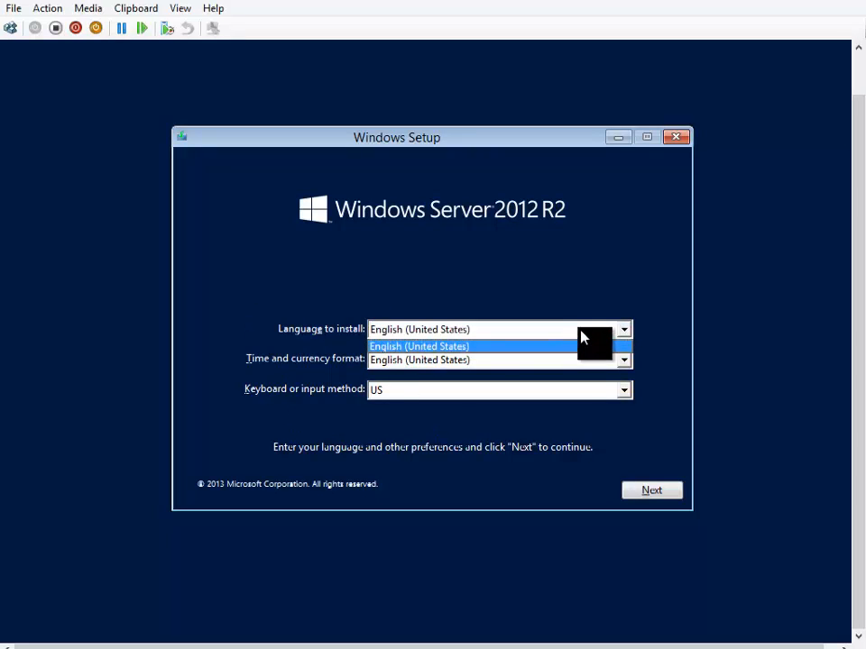
click(581, 332)
click(581, 332)
click(581, 332)
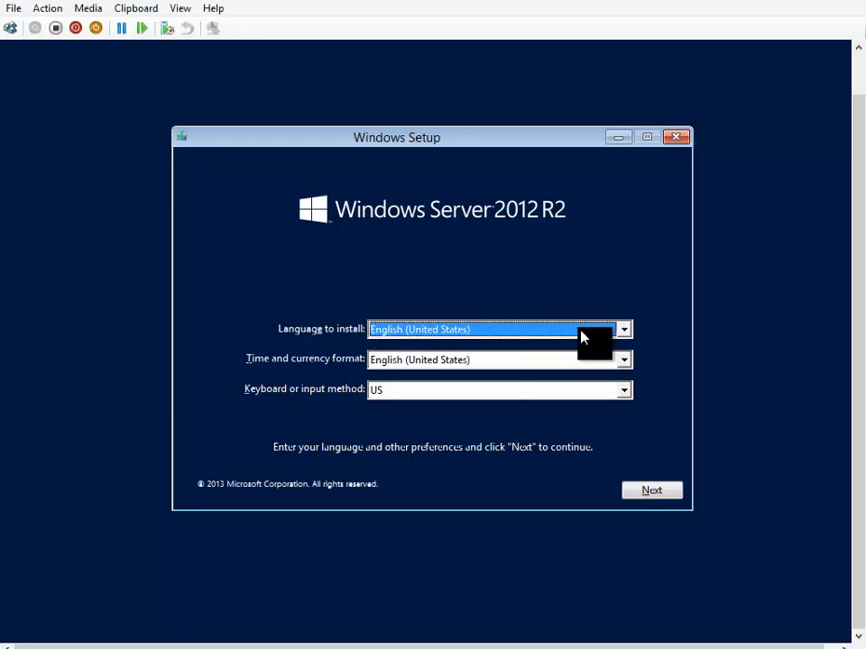
click(452, 363)
scroll(622, 387, up, 2)
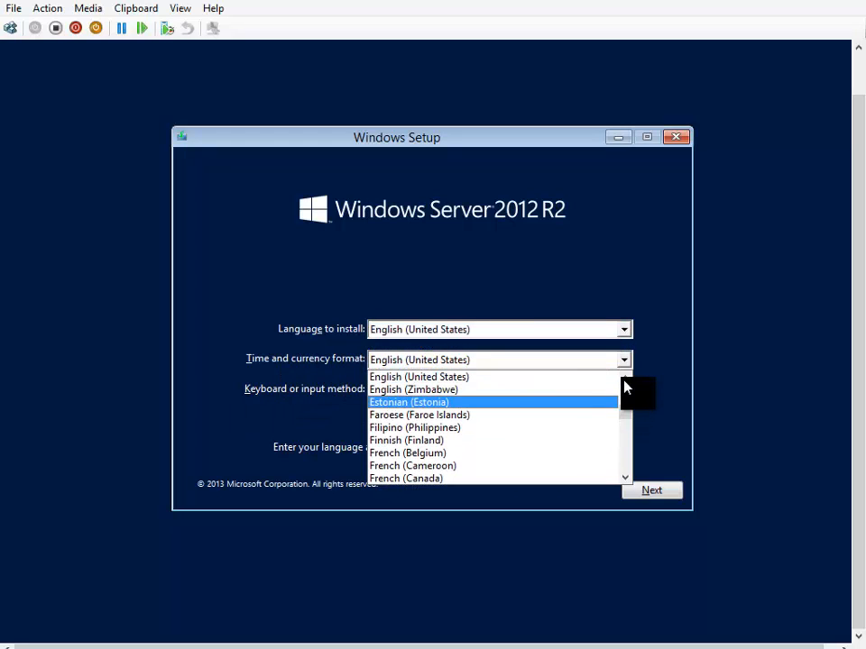
click(600, 389)
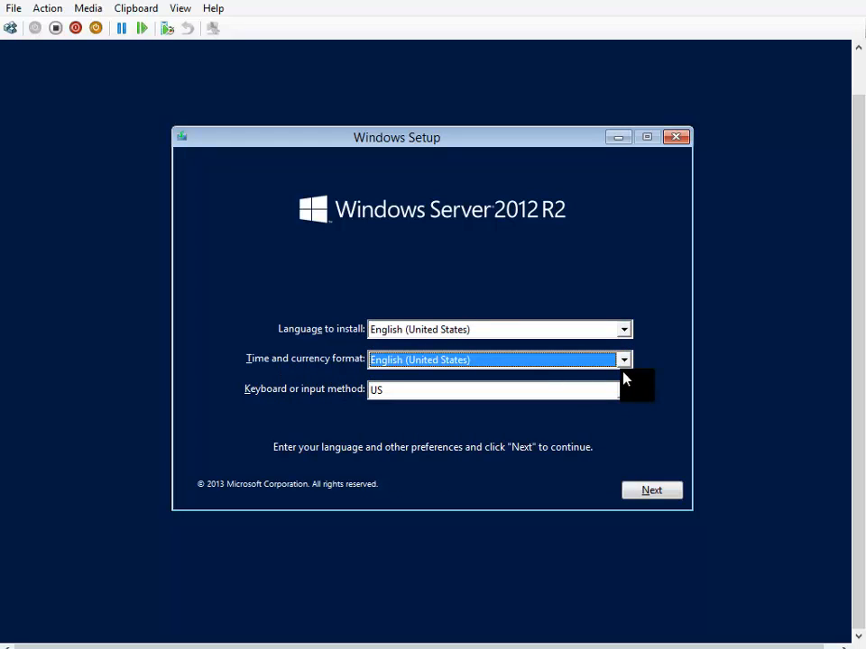
key(Up)
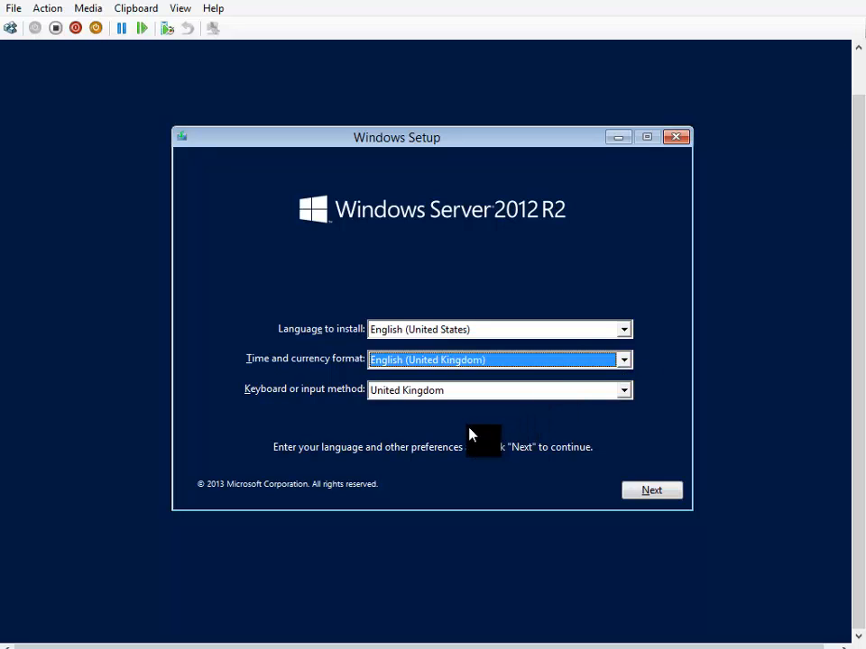
click(630, 490)
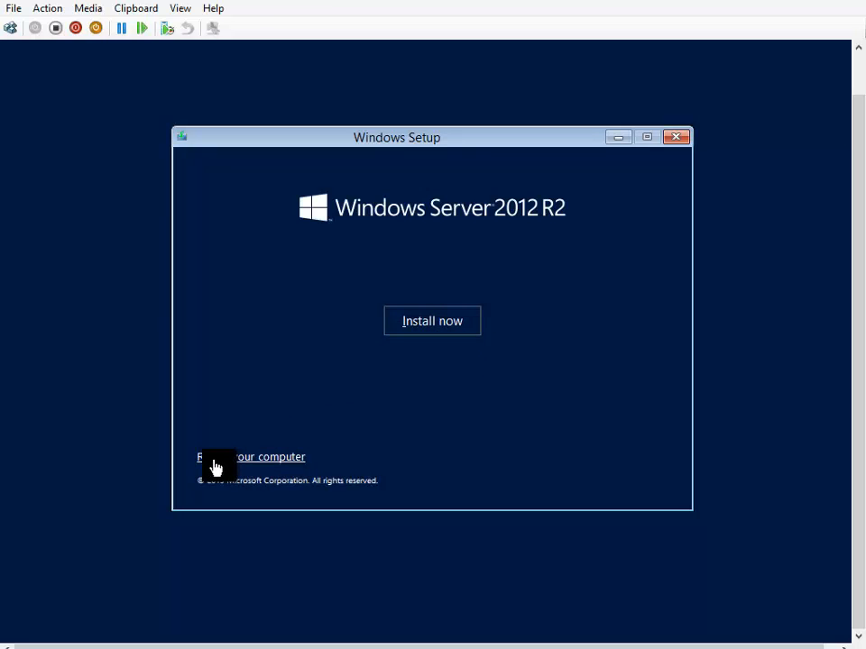
Begin the installation and choose Windows Server 2012 R2 Datacenter Evaluation (Server with a GUI) as the operating system.
click(448, 326)
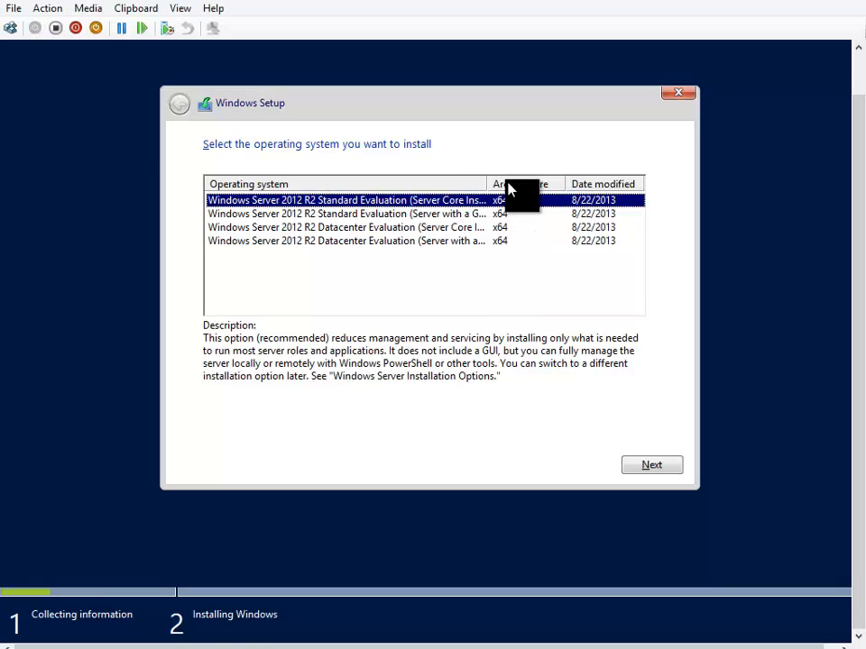
drag(485, 183, 561, 182)
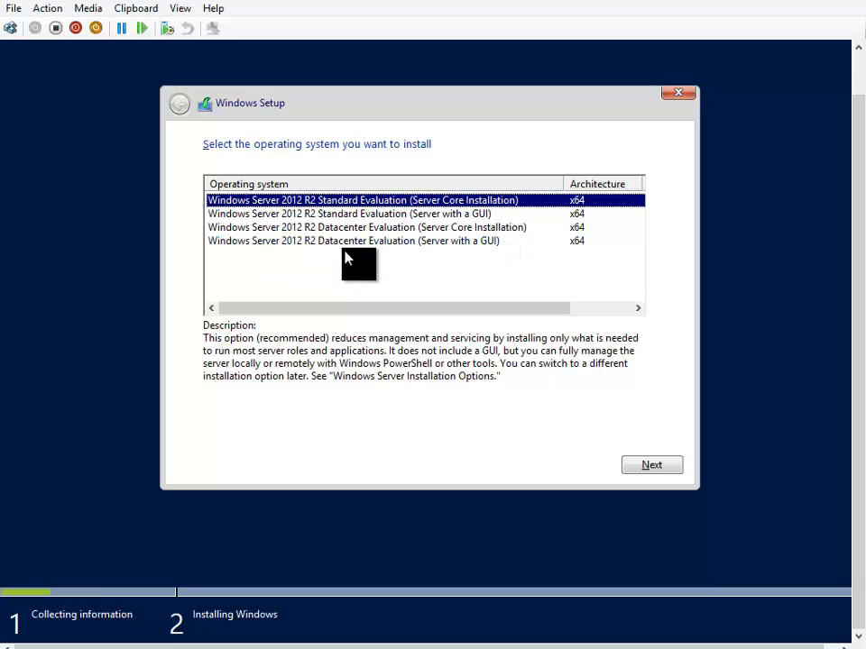
click(470, 242)
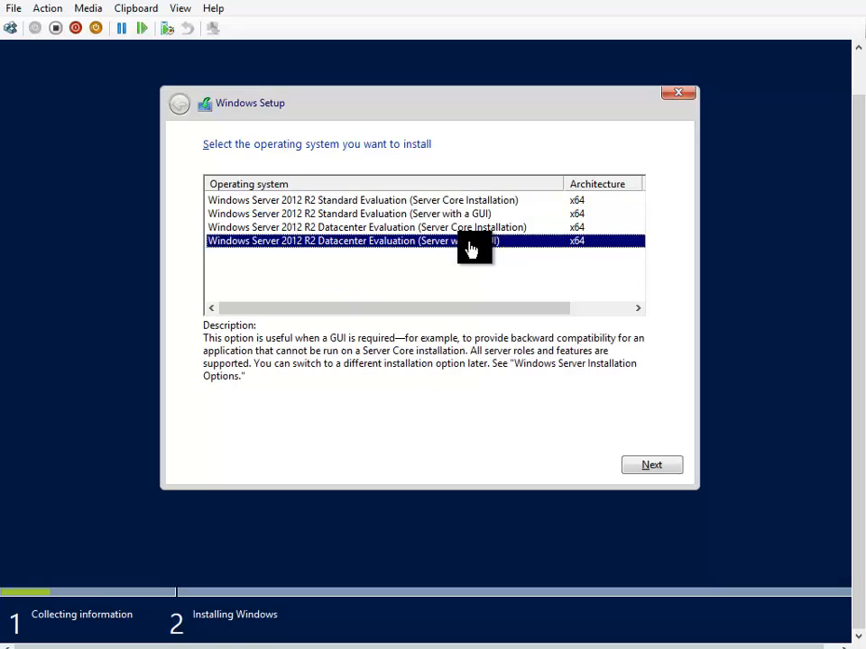
click(642, 467)
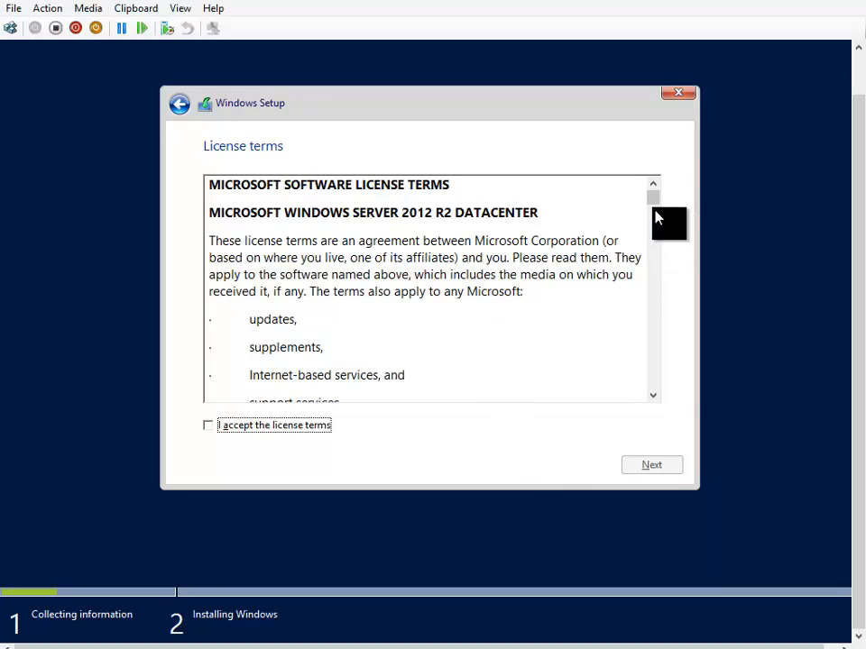
Skim through the license terms to the end, accept them and continue.
drag(653, 203, 658, 401)
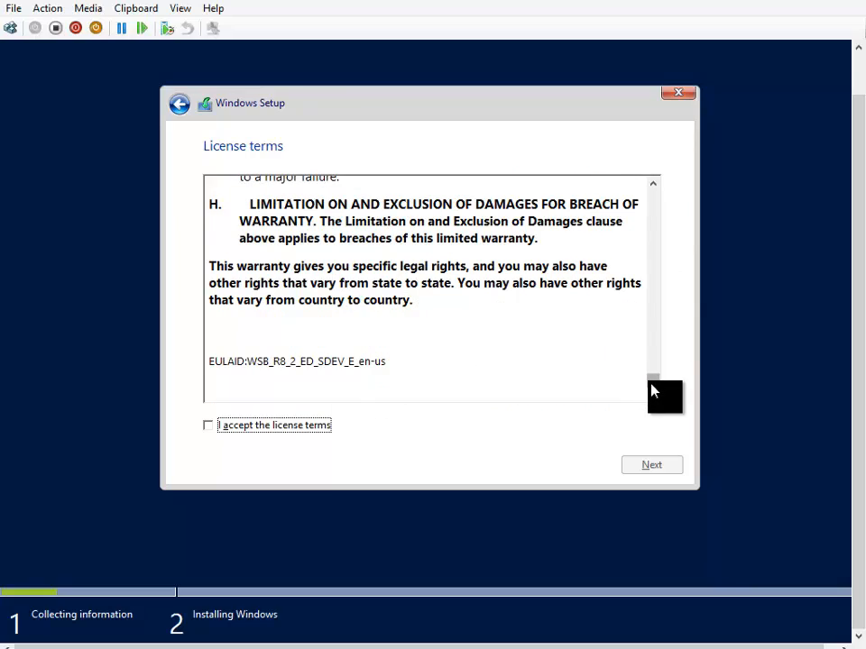
scroll(658, 309, up, 15)
scroll(641, 306, down, 15)
click(209, 425)
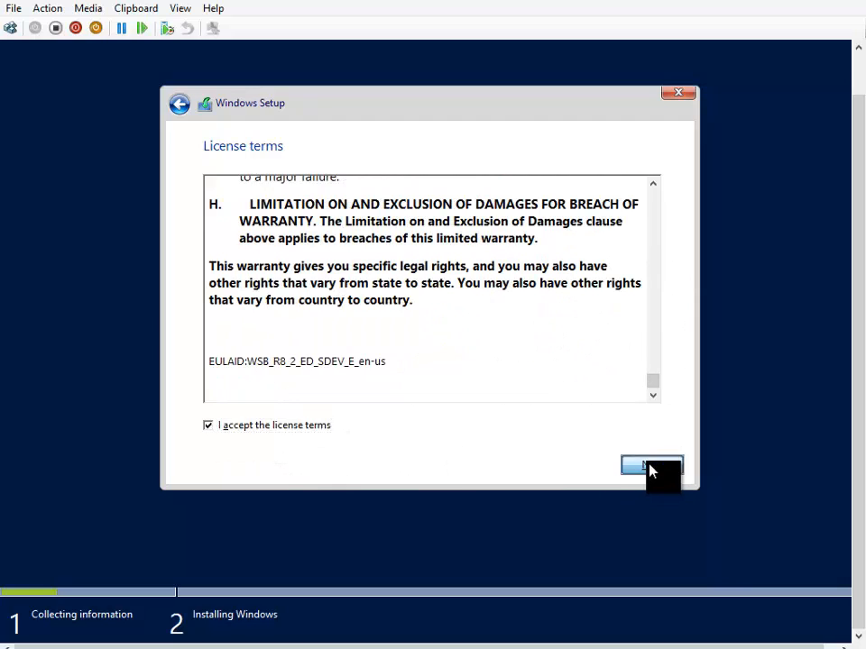
click(651, 467)
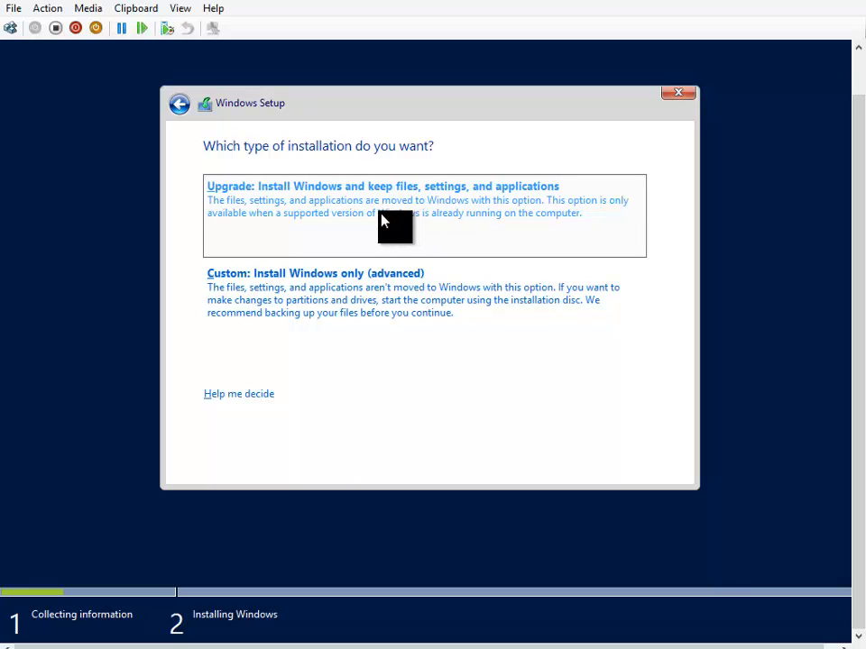
Choose the custom Windows-only installation and install on Drive 0 Unallocated Space without creating a partition manually.
click(321, 303)
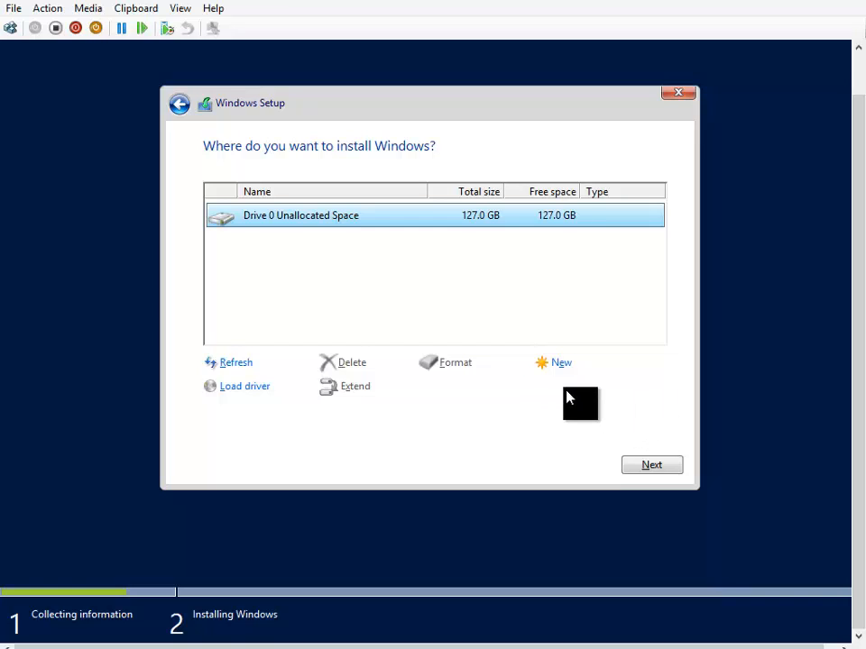
click(562, 363)
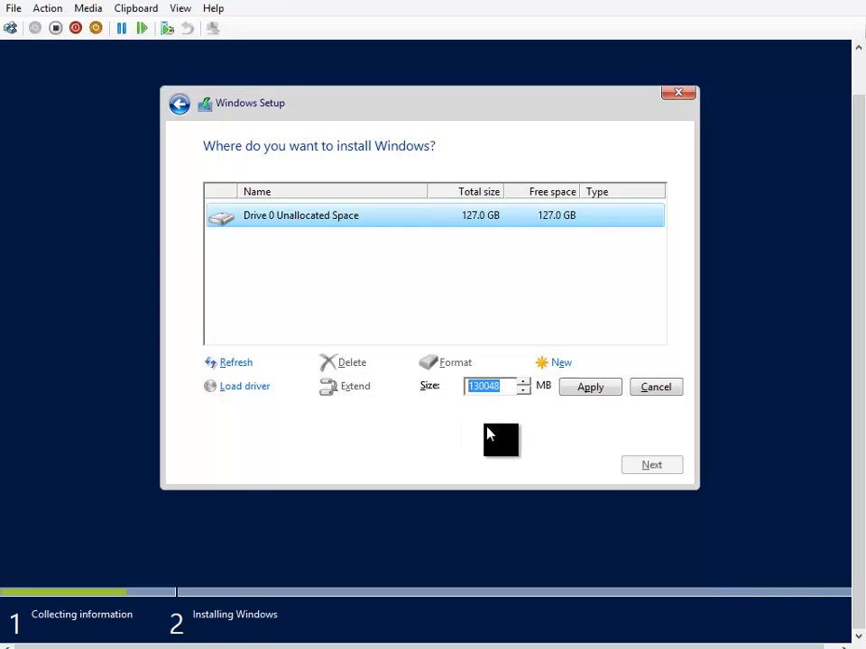
click(672, 387)
click(643, 466)
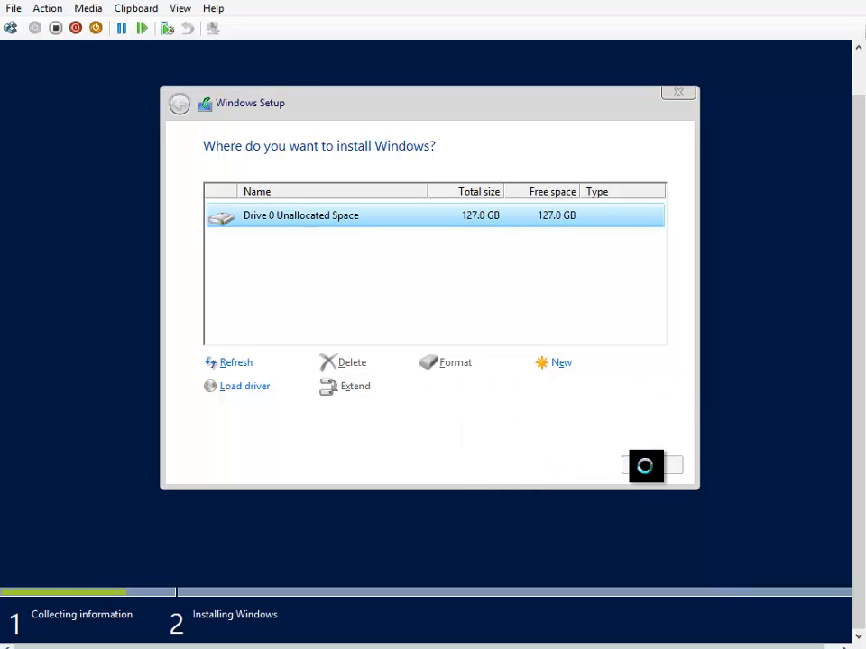